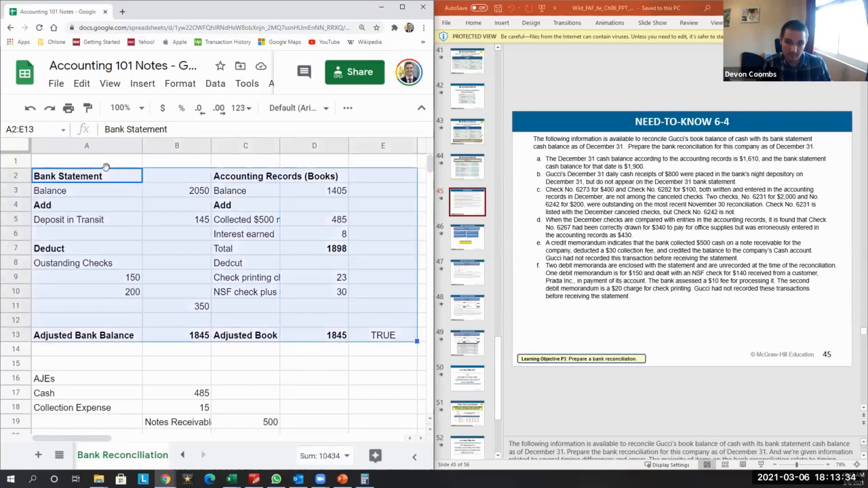
Step: Paste the copied bank reconciliation block from A2:E13 at A32, directly below the Example 1 heading
key("Down")
key("Down")
key("Down")
key("Down")
key("Down")
key("Down")
key("Down")
key("Down")
key("Down")
key("Down")
key("Down")
key("Down")
key("Down")
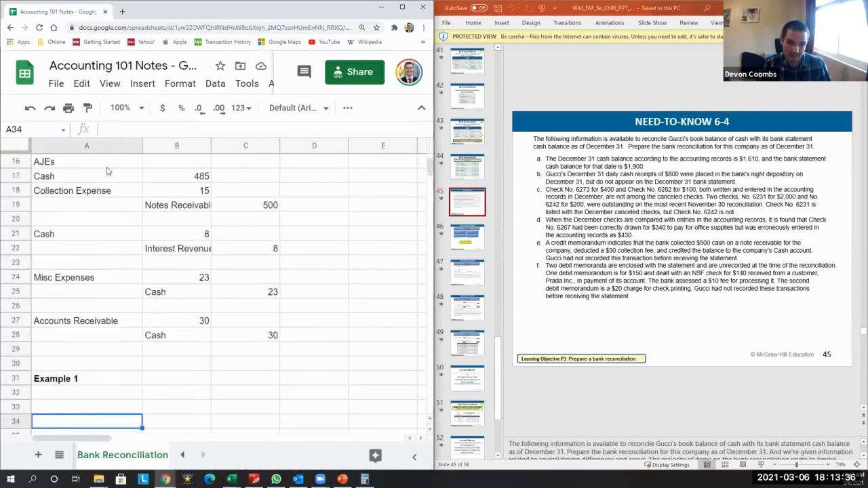
key("Up")
key("Up")
key("ctrl+v")
key("Down")
scroll(129, 219, "down", 3)
key("Up")
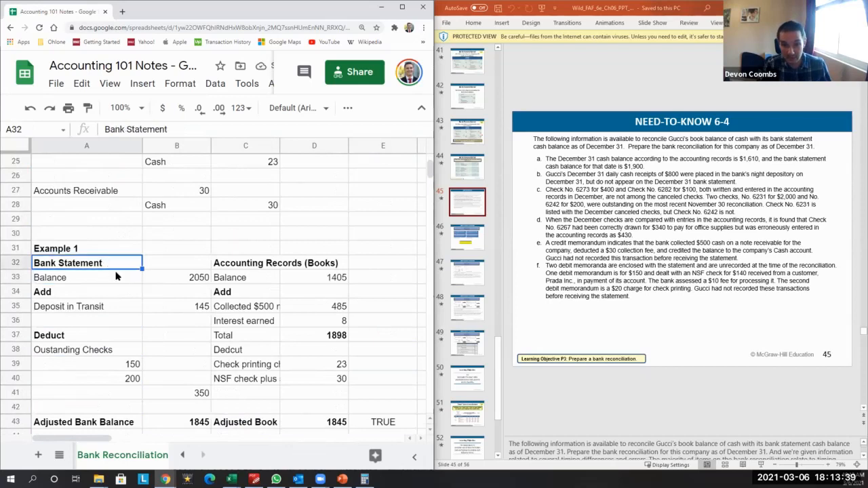
Step: Set the Example 1 book balance in D33 to 1610 and the bank statement balance in B33 to 1900
left_click(294, 267)
key("Left")
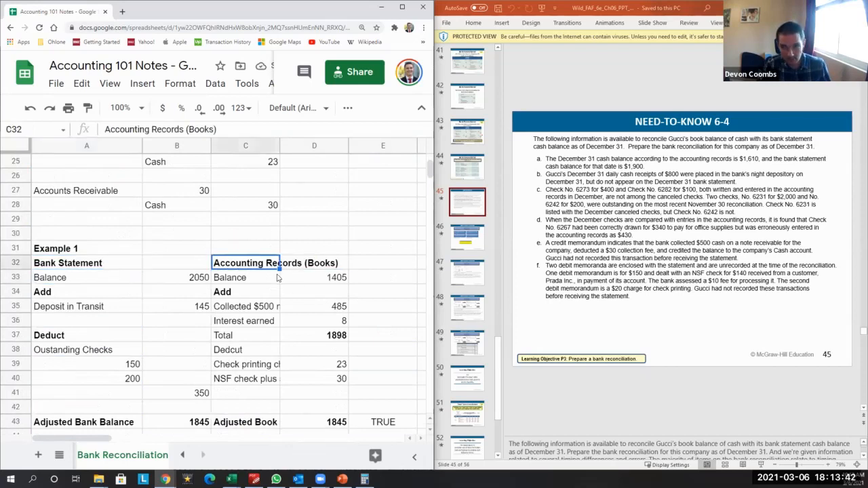
left_click(705, 164)
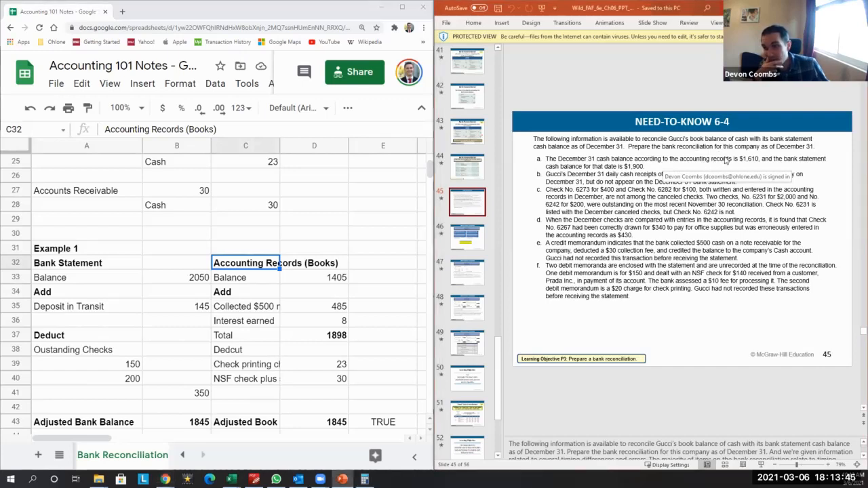
left_click(308, 279)
type("1610")
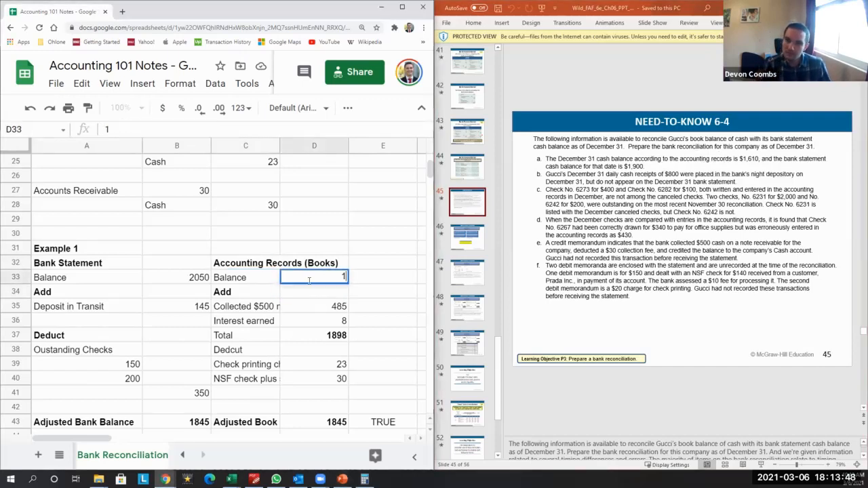
key("Return")
key("Up")
key("Left")
key("Left")
key("Delete")
type("1900")
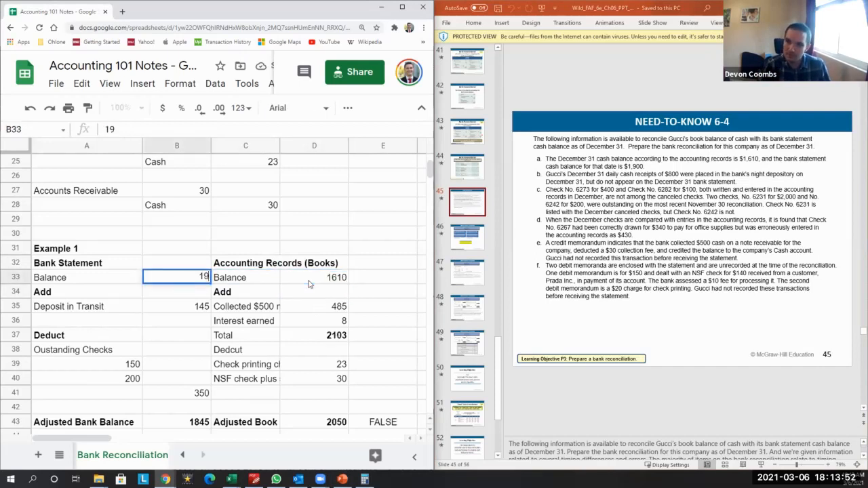
key("Return")
Step: Clear the copied amounts for the deposit in transit, the book-side adjustments and total, and the outstanding checks in A39:B41
key("Down")
key("Delete")
key("Right")
key("Right")
key("shift+Down")
key("shift+Down")
key("shift+Down")
key("shift+Down")
key("shift+Down")
key("shift+Down")
key("Delete")
key("Left")
key("Down")
key("Down")
key("Left")
key("Left")
key("Down")
key("Down")
key("shift+Right")
key("shift+Down")
key("shift+Down")
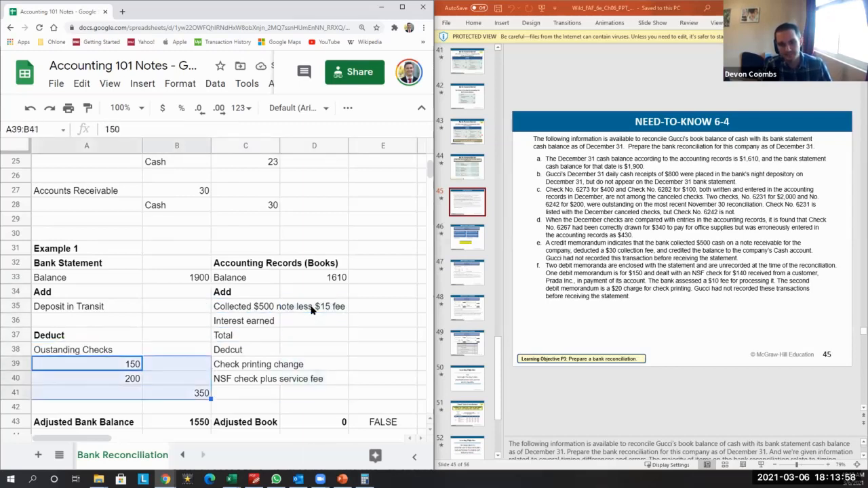
key("Delete")
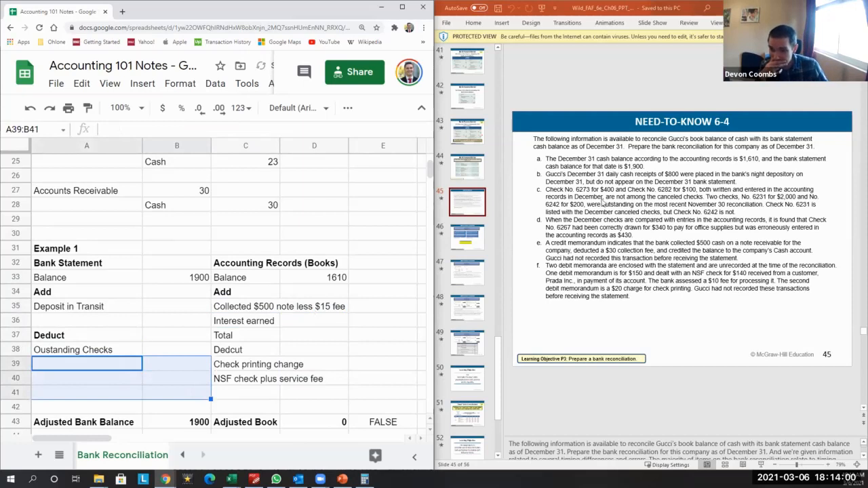
Step: Examine items a to c on the Need-to-Know 6-4 slide about the cash balances, undeposited December 31 receipts and uncanceled checks
left_click(576, 166)
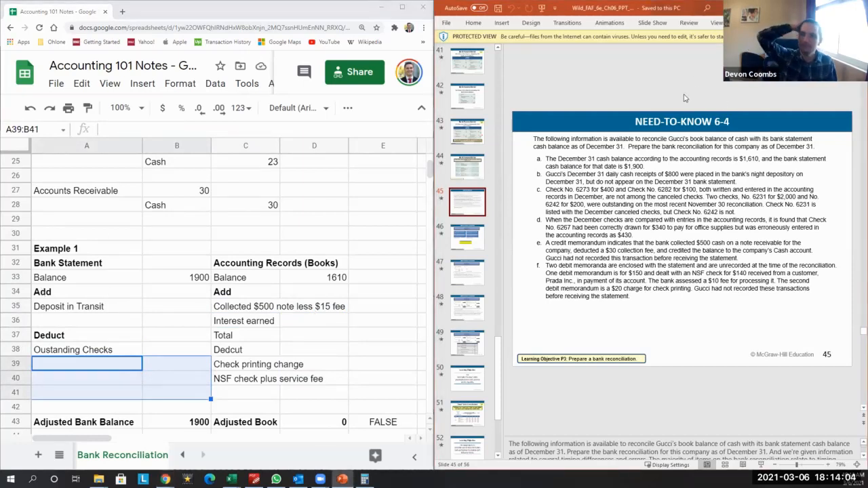
left_click(577, 166)
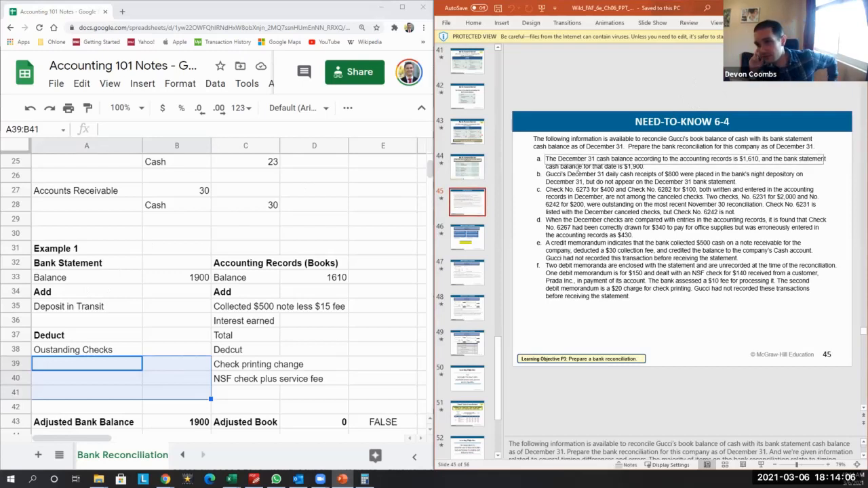
left_click(554, 181)
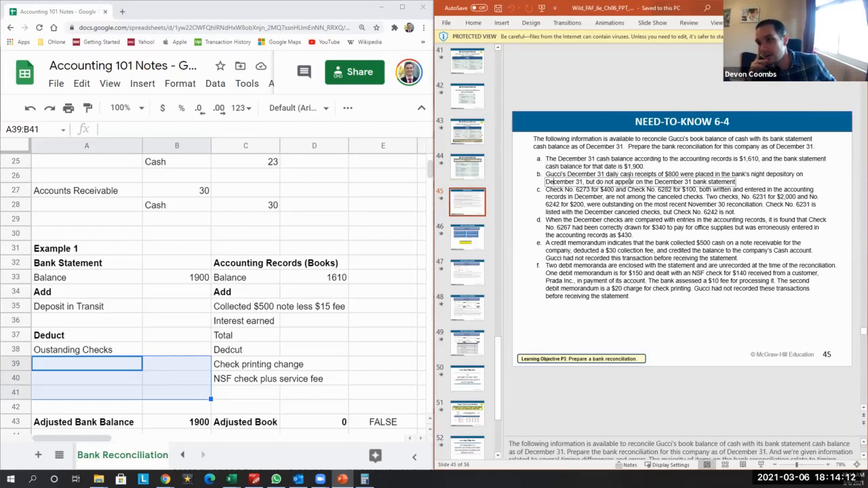
left_click(793, 176)
left_click(632, 190)
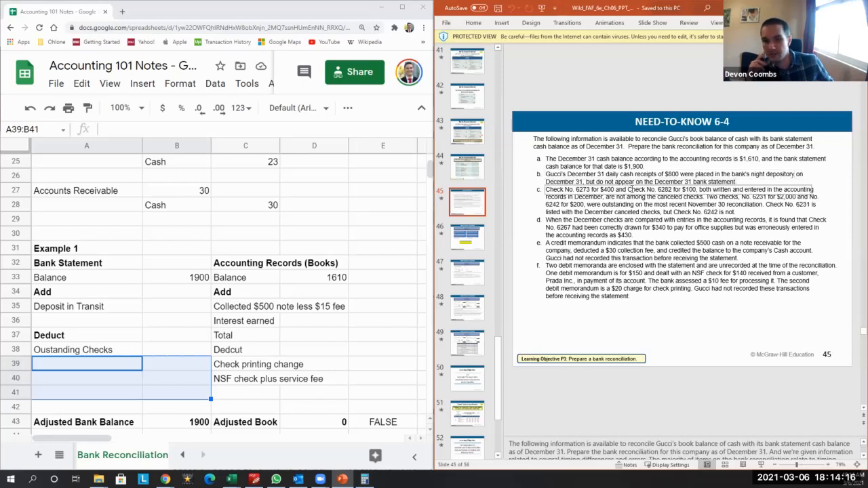
left_click(626, 182)
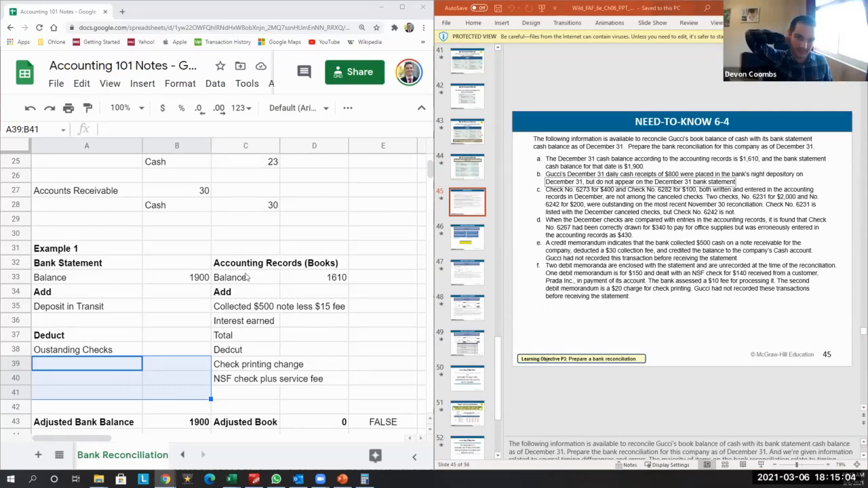
left_click(288, 279)
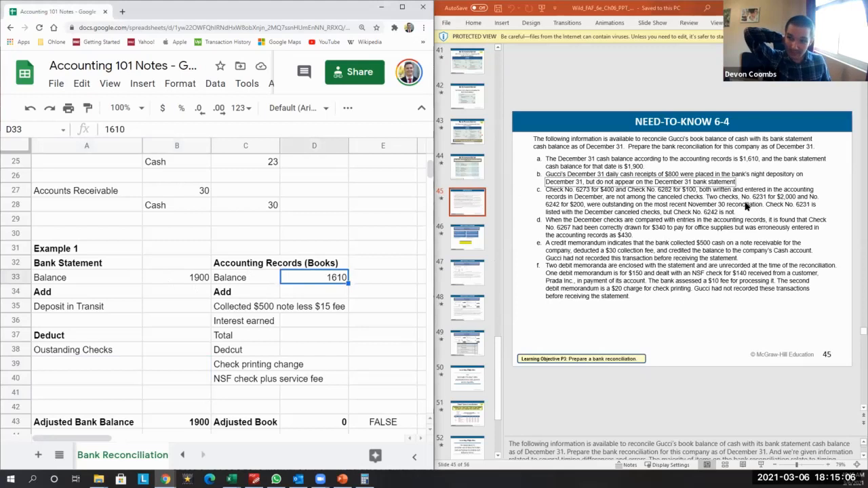
left_click(558, 171)
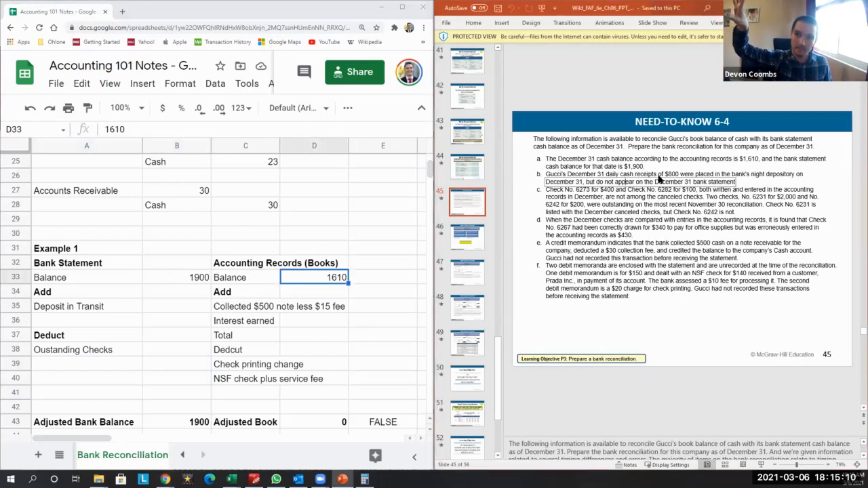
Step: Enter 800 as the deposit in transit in B35
left_click(133, 305)
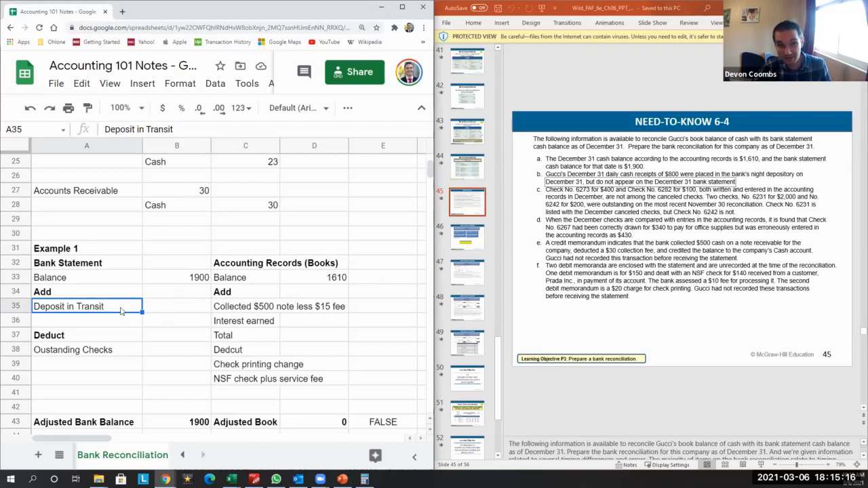
key("Tab")
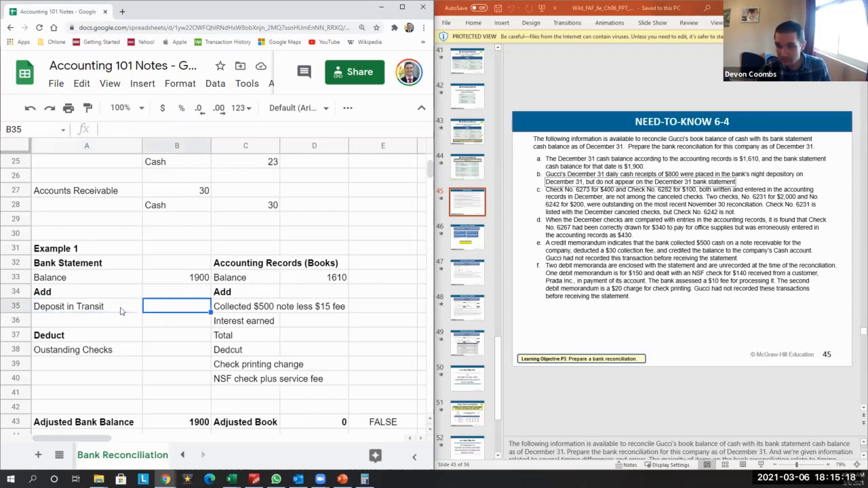
type("800")
key("Return")
left_click(121, 311)
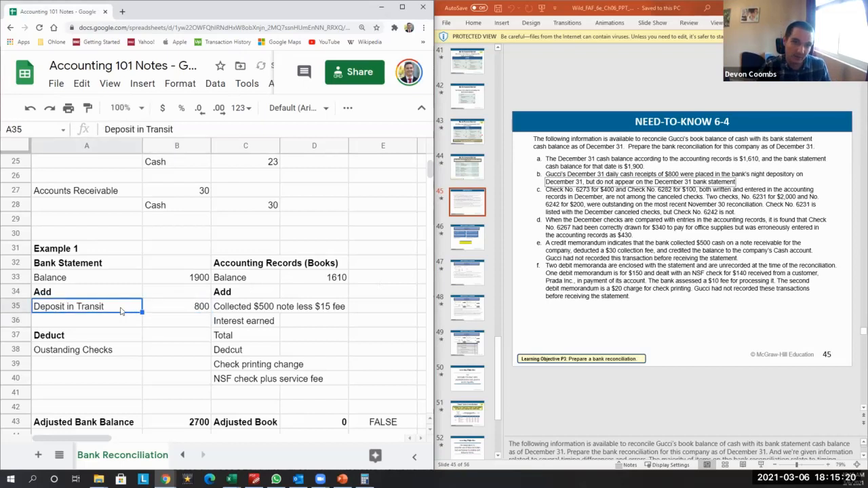
Step: Extend the Adjusted Book formula in D43 to =D37-D39-D40+D33 so it includes the book balance
scroll(176, 359, "down", 1)
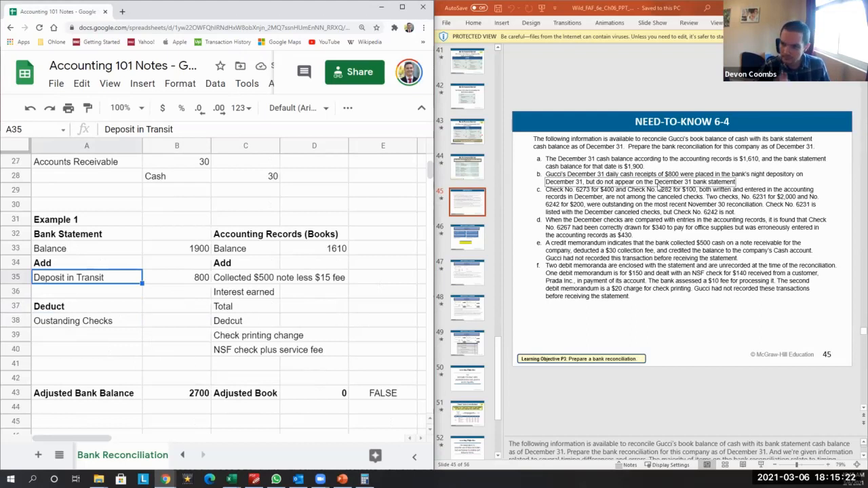
left_click(339, 400)
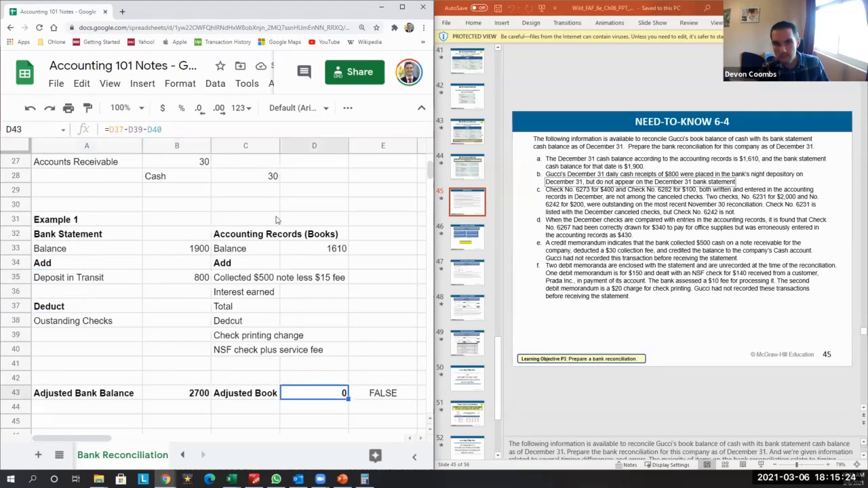
left_click(199, 129)
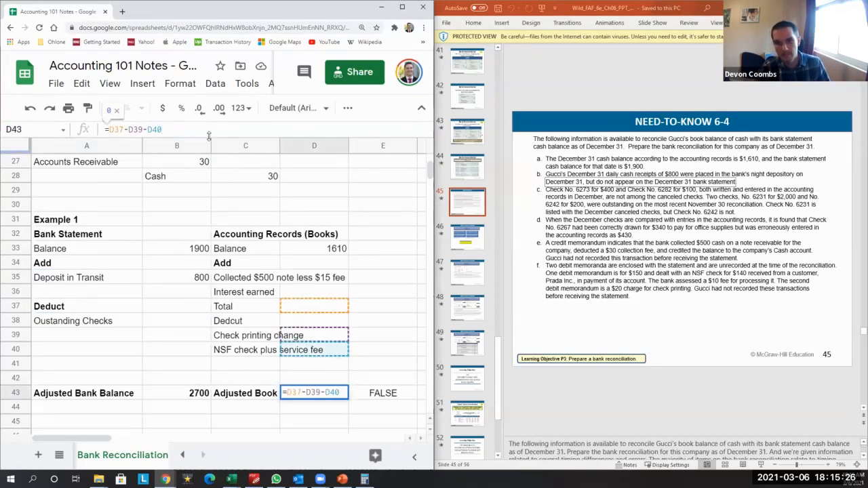
type("+")
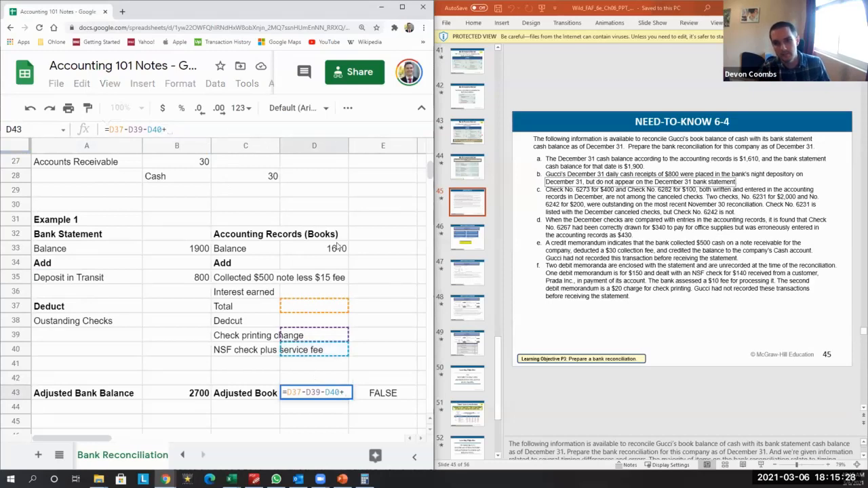
left_click(336, 249)
key("Return")
key("Up")
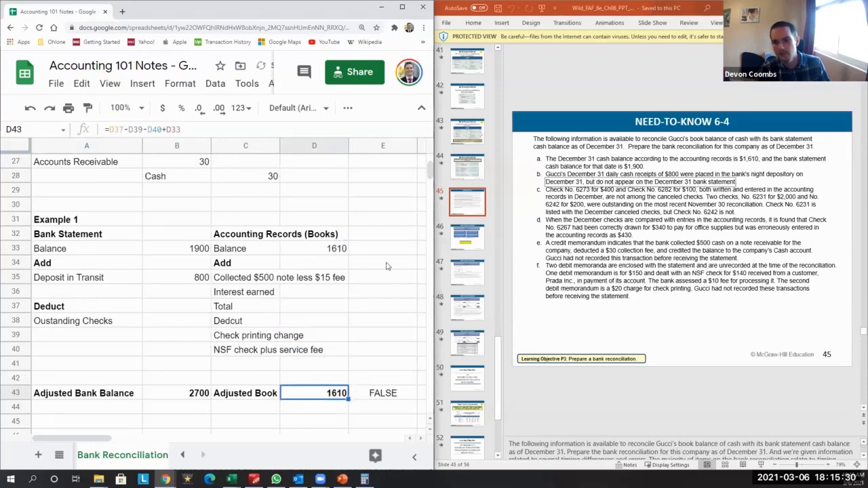
Step: Review item c on the slide and enter the outstanding checks of 400 and 100 in B38 and B39
left_click(625, 190)
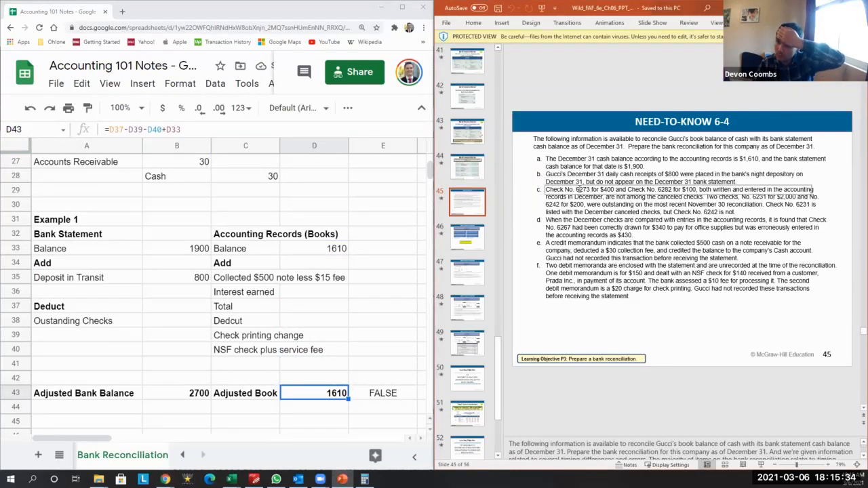
left_click(610, 206)
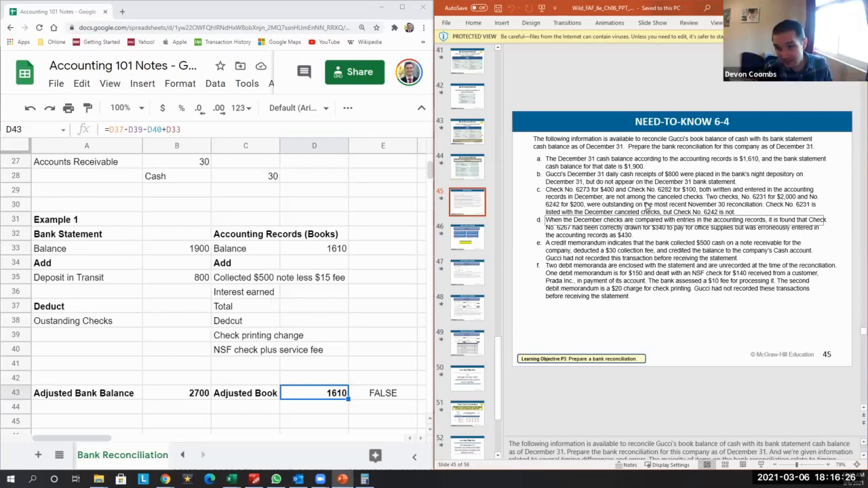
left_click(641, 205)
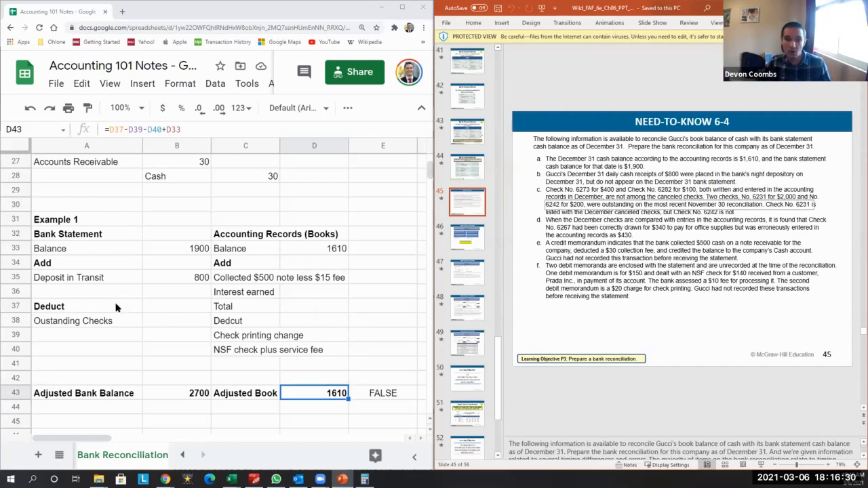
left_click(117, 324)
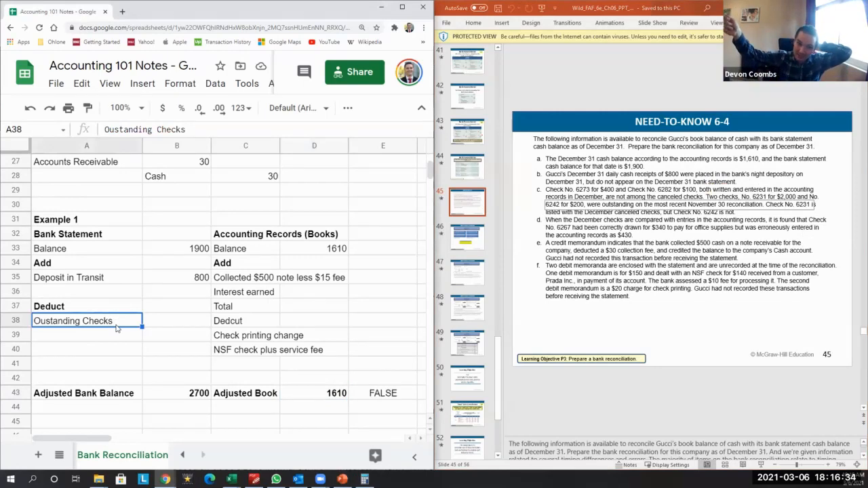
key("Right")
key("Left")
key("Right")
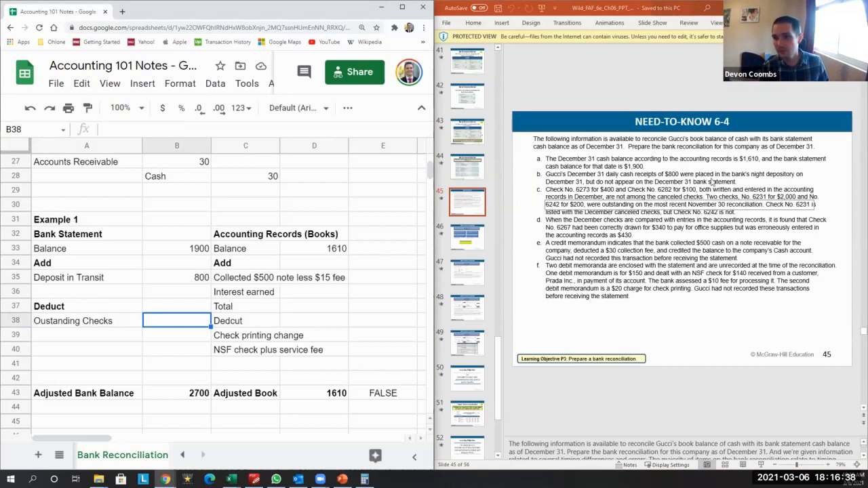
type("400")
key("Return")
type("100")
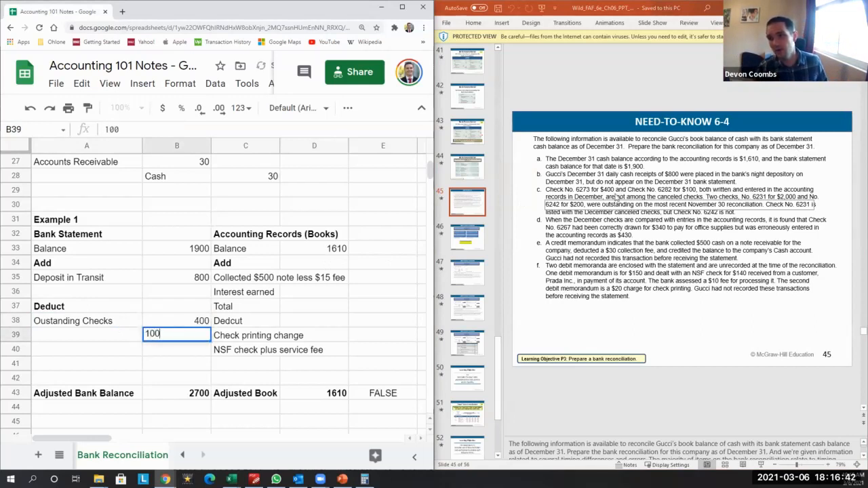
key("Return")
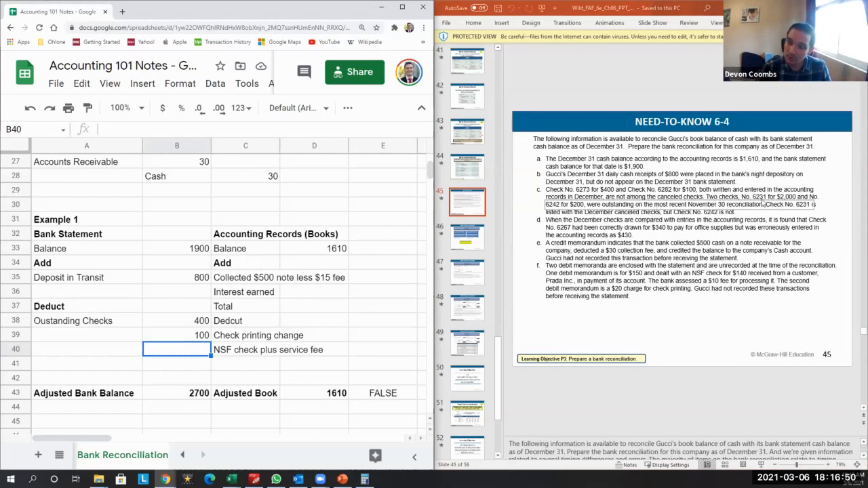
Step: List the November checks of 2000 and 200 in B40 and B41 below the other outstanding checks
type("2000")
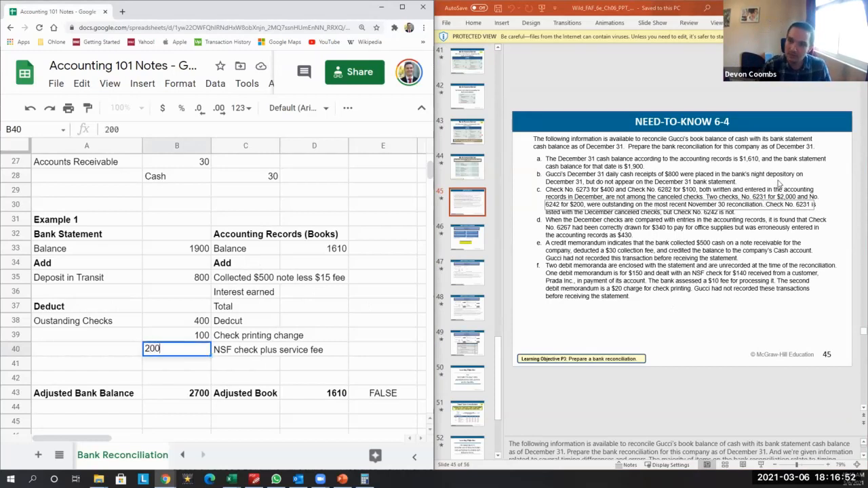
key("Return")
type("200")
key("Return")
key("shift+Up")
key("shift+Up")
key("shift+Up")
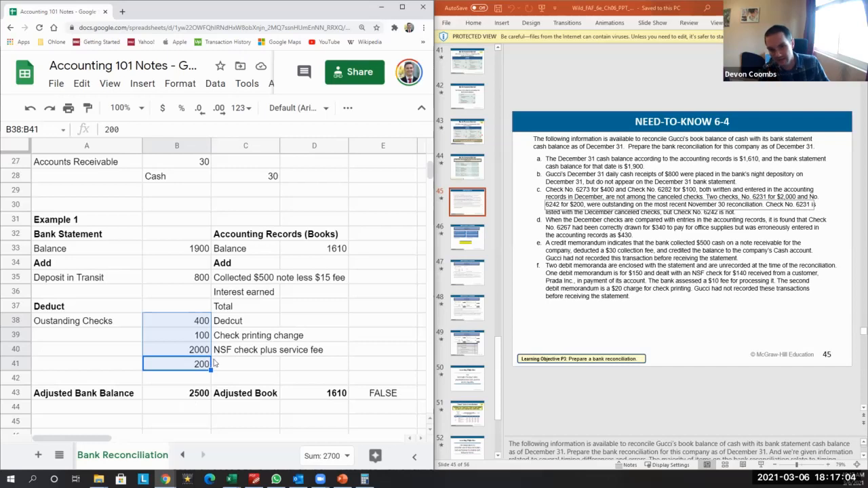
Step: Remove the 2000 check from B40 and move the 200 amount up from B41 into its place
left_click(189, 355)
key("Delete")
key("Down")
key("ctrl+z")
left_click(189, 355)
key("Delete")
key("Down")
key("ctrl+x")
key("Up")
key("ctrl+v")
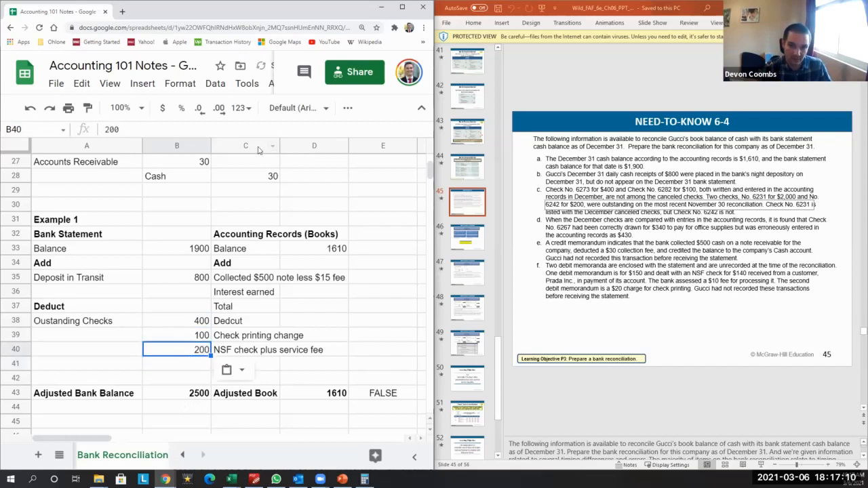
Step: Insert an empty column between the bank statement amounts and the accounting records section
left_click(258, 150)
right_click(258, 149)
left_click(310, 202)
Step: Label A41 as Total Outstanding, below the outstanding checks
scroll(161, 394, "down", 6)
left_click(133, 378)
type("Total Outstanding")
key("Return")
Step: Move the Example 1 bank-side amounts from B33:B43 into the new column at C33:C43
key("Up")
key("Up")
key("Right")
key("Up")
key("Up")
key("Up")
key("Up")
key("Up")
key("Up")
key("Up")
key("shift+Down")
key("shift+Down")
key("shift+Down")
key("shift+Down")
key("shift+Down")
key("shift+Down")
key("shift+Down")
key("shift+Down")
key("shift+Down")
key("shift+Down")
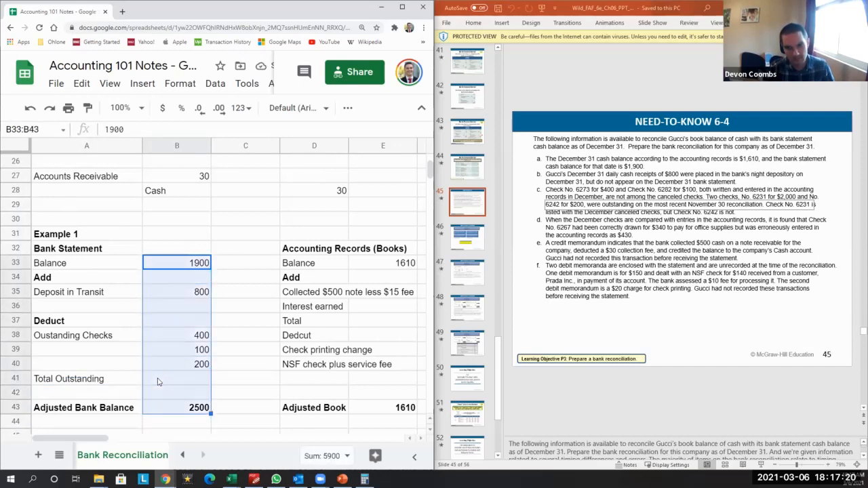
key("ctrl+x")
key("Right")
key("ctrl+v")
key("Down")
key("Down")
key("Down")
key("Down")
key("Down")
key("Down")
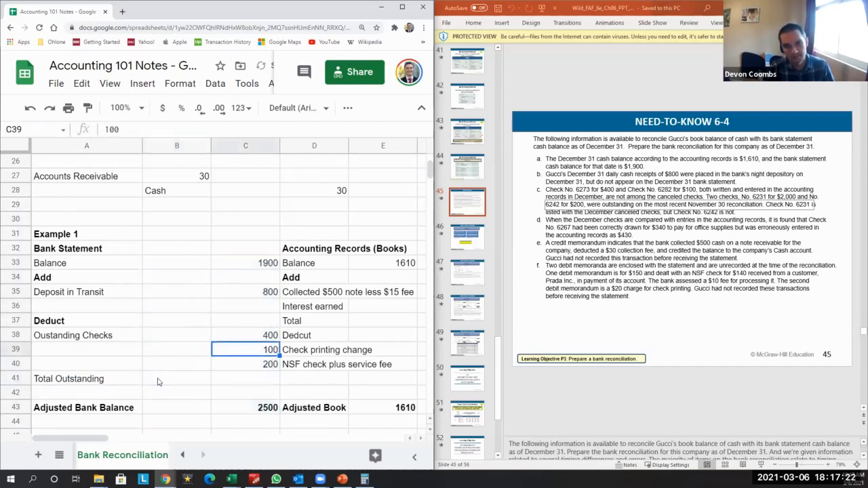
Step: Undo moving the bank-side amounts to column C, and total the outstanding checks B38:B40 with a SUM formula in C41
key("ctrl+z")
key("Down")
key("Down")
key("Down")
key("Down")
key("Down")
key("Down")
key("Down")
key("Down")
type("=sum(")
key("Left")
key("Up")
key("shift+Up")
key("shift+Up")
key("Return")
key("Up")
key("Left")
key("Right")
key("Right")
key("Left")
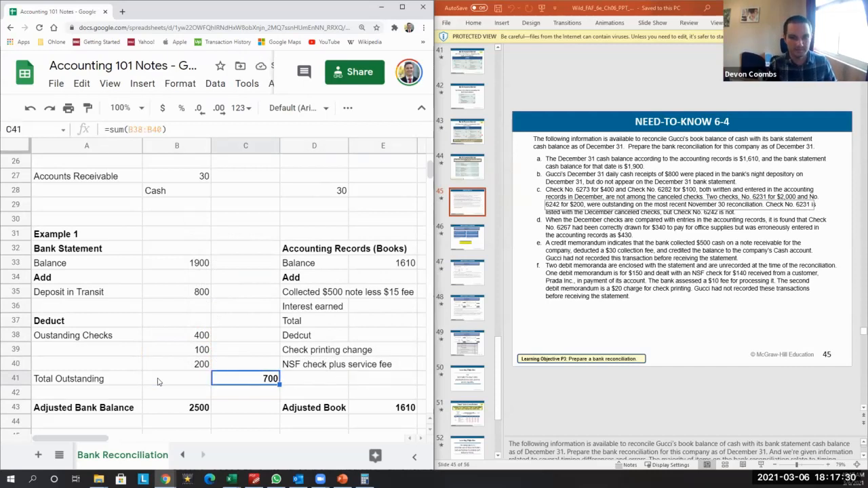
Step: Move the deposit in transit amount from B35 to C35
key("Up")
key("Up")
key("Up")
key("Left")
key("Up")
key("Up")
key("Up")
key("ctrl+x")
key("Right")
key("ctrl+v")
key("Left")
Step: Move the bank statement balance from B33 to C33
key("Up")
key("Up")
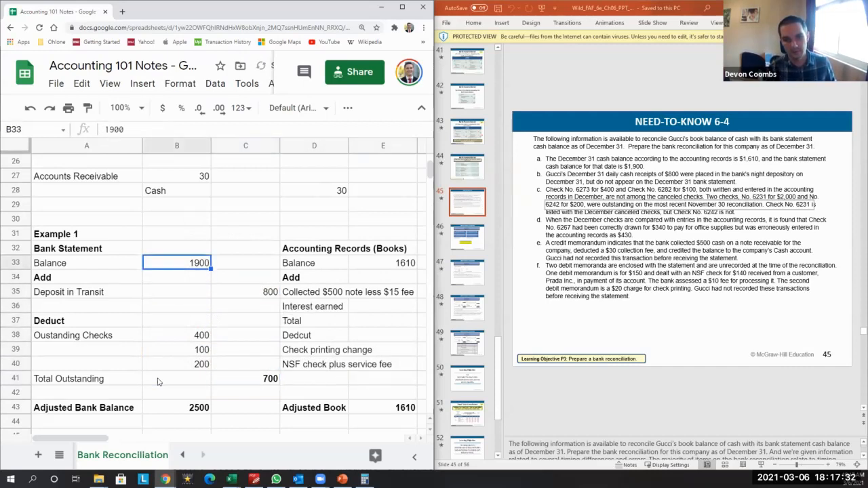
key("ctrl+x")
key("Right")
key("ctrl+v")
Step: Move the adjusted bank balance amount from B43 to C43
key("Down")
key("Down")
key("Down")
key("Down")
key("Down")
key("Down")
key("Down")
key("Down")
key("Down")
key("Down")
key("Left")
key("ctrl+x")
key("Right")
key("ctrl+v")
Step: Calculate the adjusted bank balance in C43 with the formula =C33+C35-C41
type("=")
left_click(265, 264)
type("+")
left_click(269, 295)
type("-")
left_click(269, 365)
left_click(269, 378)
key("Return")
key("Up")
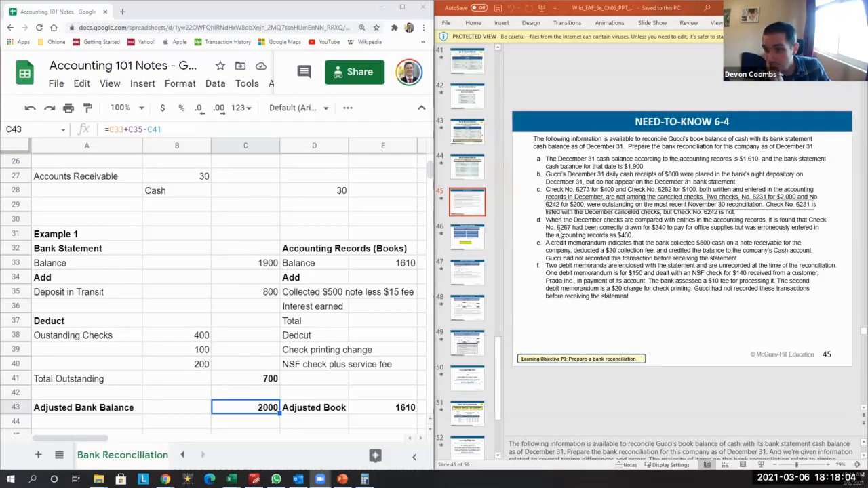
Step: Examine item d about Check No. 6267 on the Need-to-Know 6-4 slide, highlighting the words "correctly drawn"
left_click(568, 229)
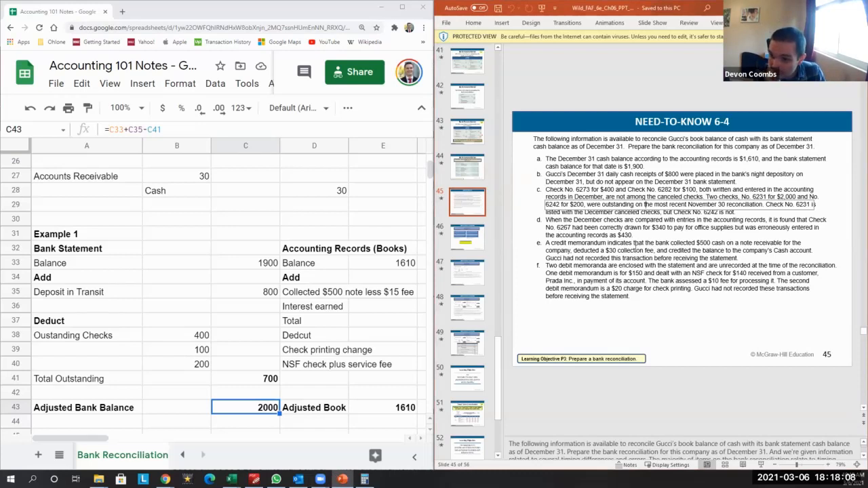
left_click_drag(620, 229, 639, 229)
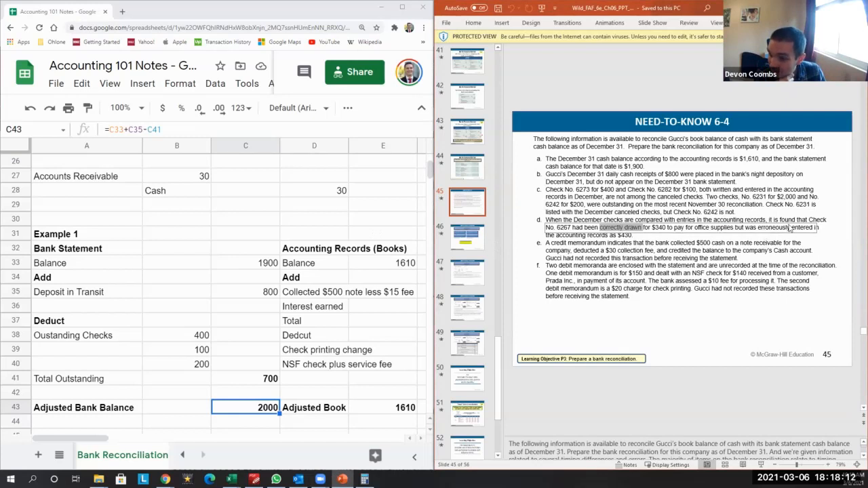
left_click(604, 242)
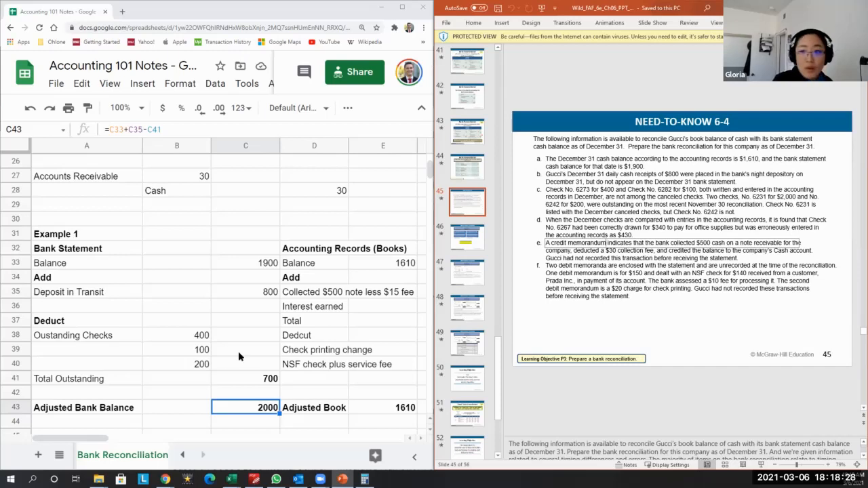
Step: Correct the misspelled label in D38 to Deduct
left_click(295, 352)
scroll(296, 360, "down", 1)
key("Up")
key("Return")
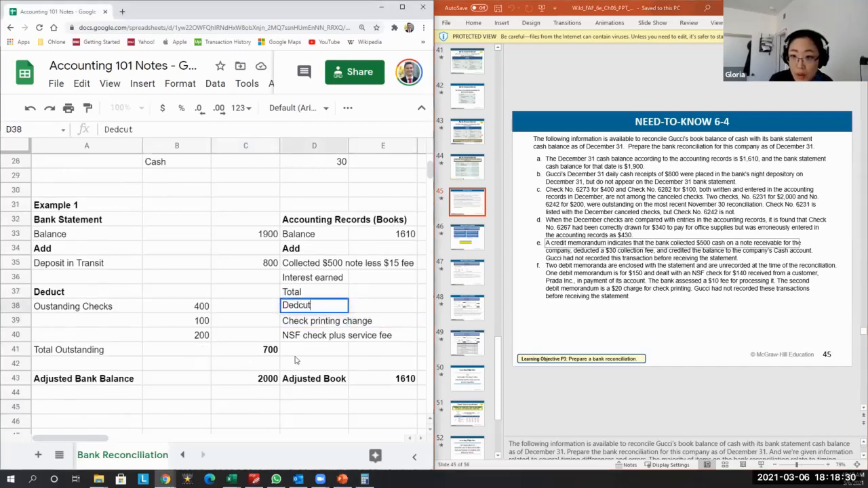
key("BackSpace")
key("BackSpace")
key("BackSpace")
type("uct")
key("Return")
Step: Label D41 as Error under the book-side deductions and enter =90 as its amount in E41
key("Down")
key("Down")
key("Right")
key("Right")
key("Left")
key("Left")
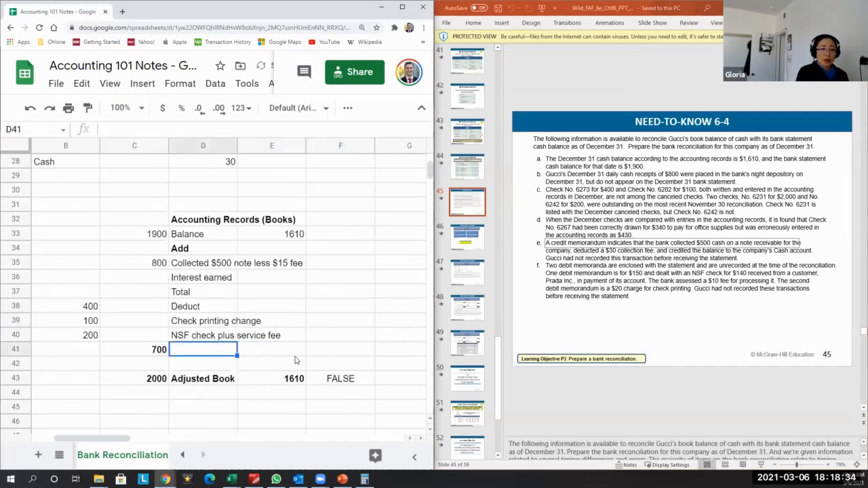
type("Error")
key("Escape")
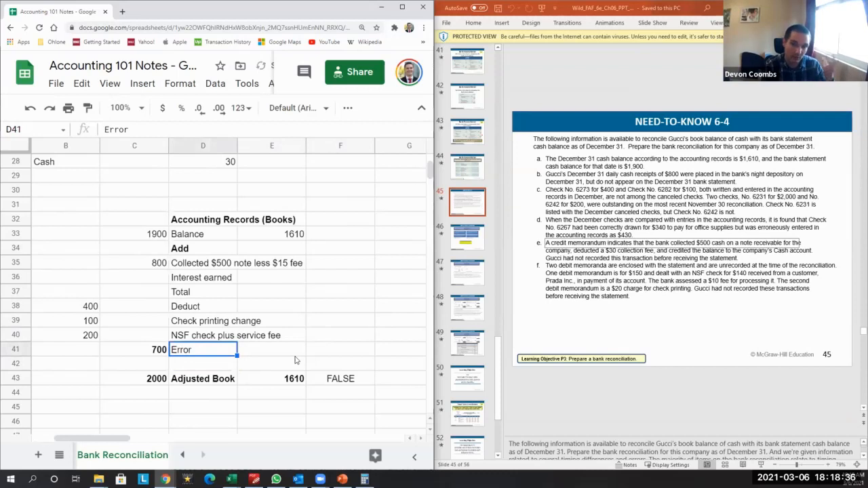
key("Right")
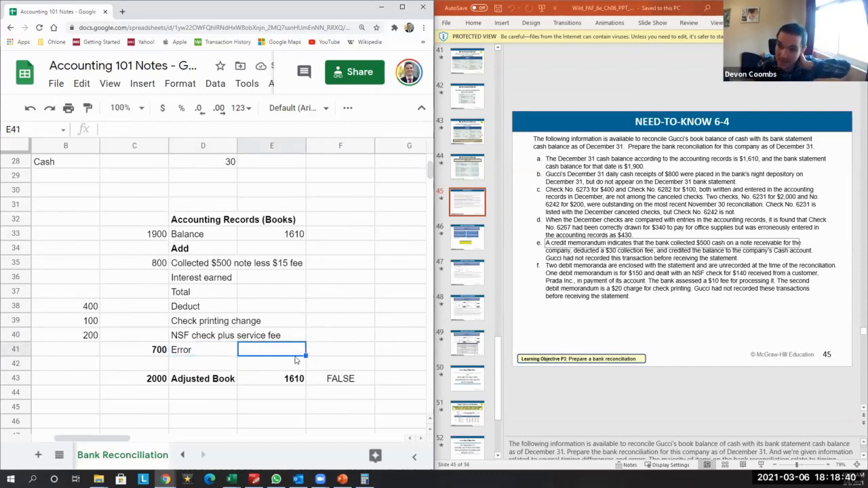
type("=")
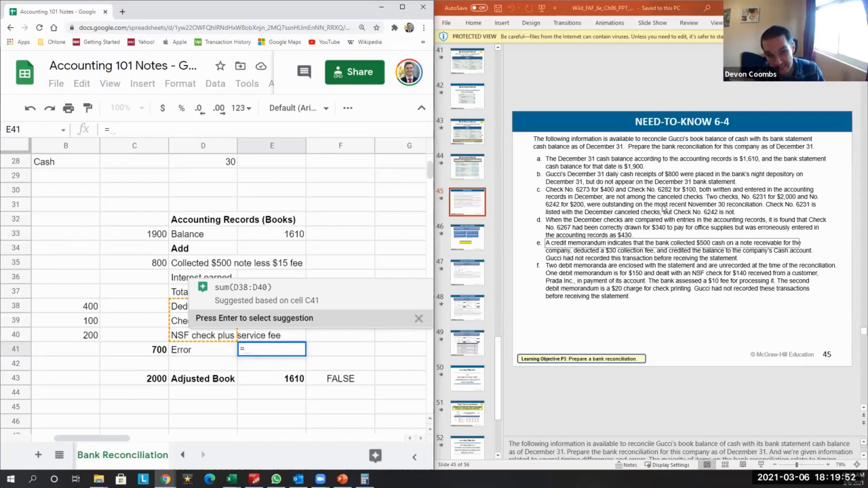
type("90")
key("Return")
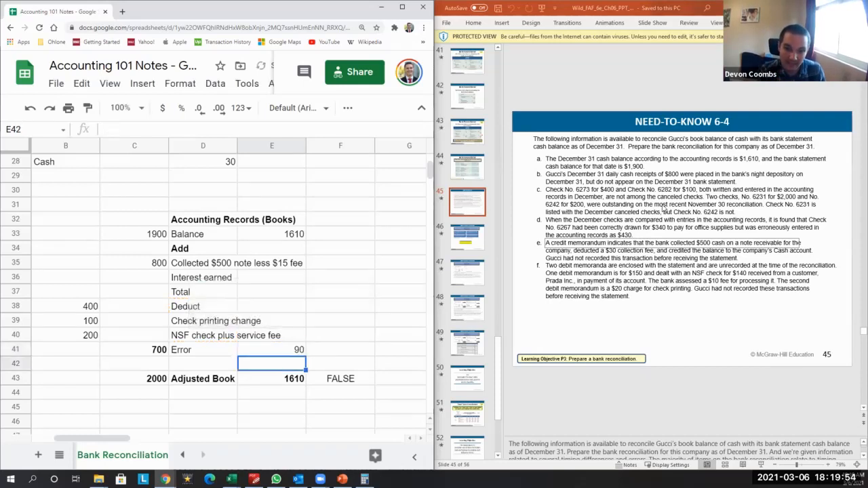
Step: Add the error amount in E41 to the adjusted book balance formula in E43
key("Down")
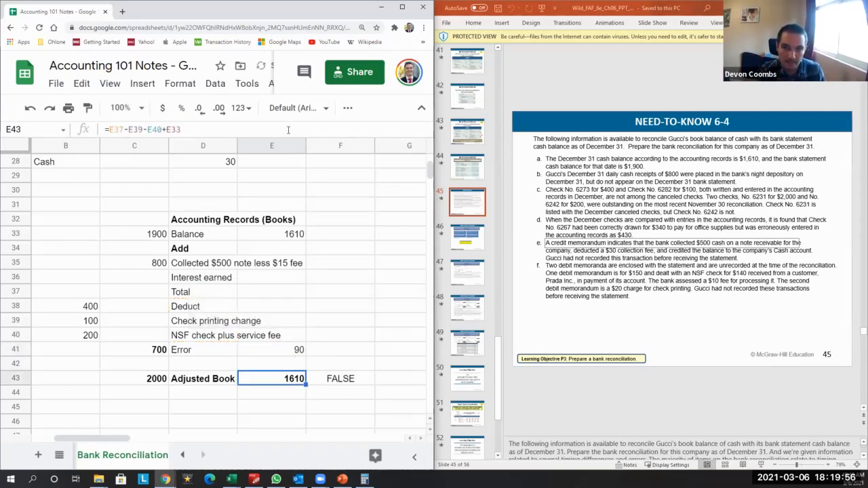
left_click(287, 129)
type("+")
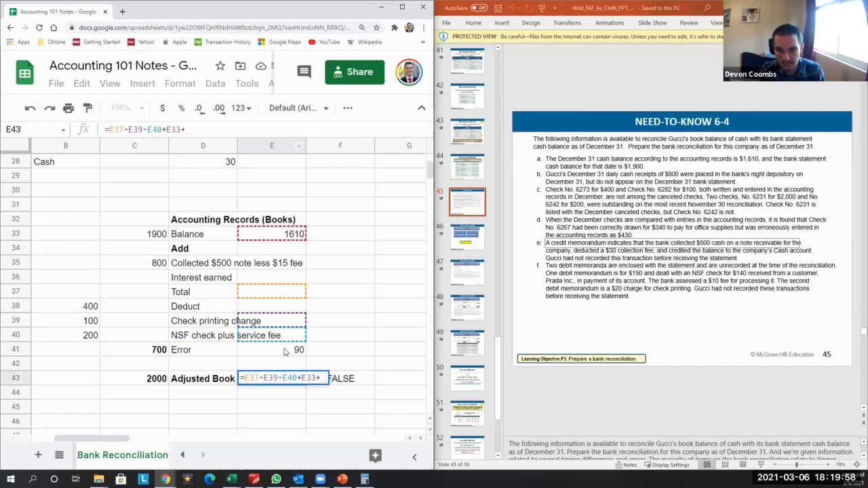
left_click(285, 351)
key("Return")
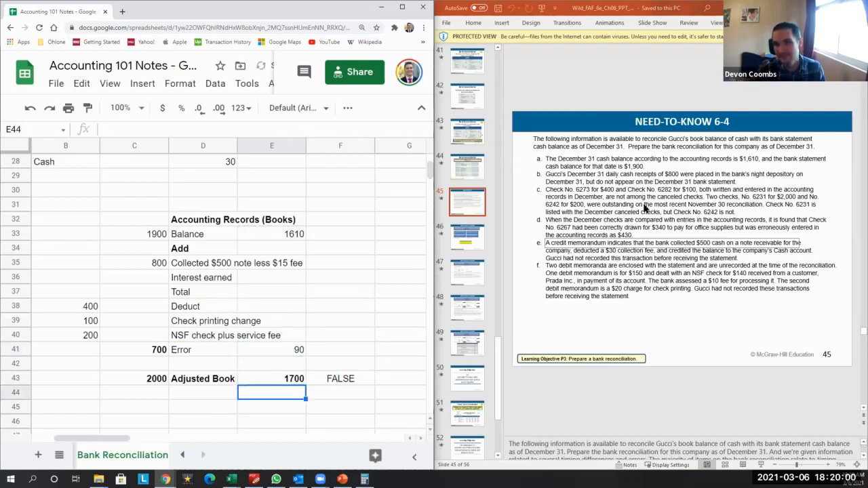
Step: Review the book balance and the error amount against items d and e on the Need-to-Know 6-4 slide
left_click(231, 230)
key("Left")
key("Left")
key("Left")
key("Right")
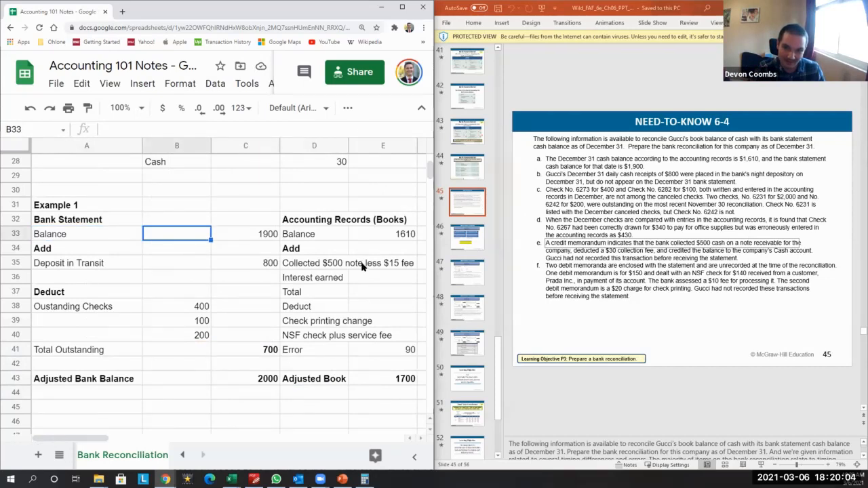
key("Right")
key("Right")
key("Right")
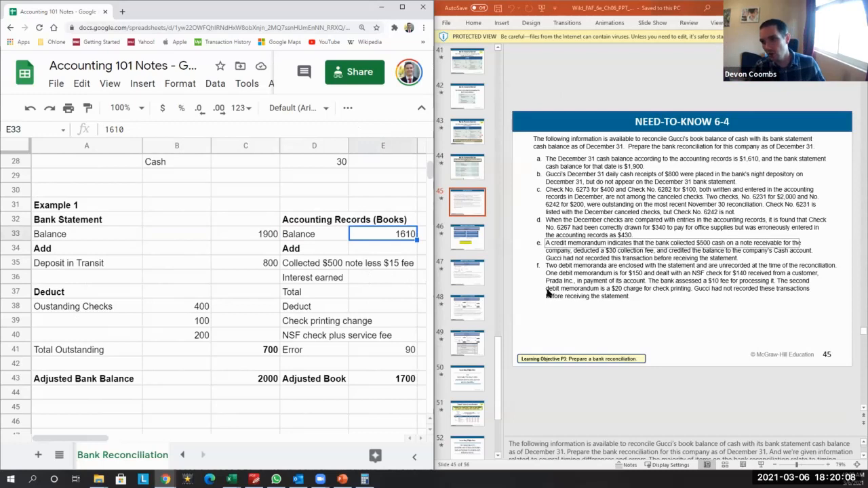
left_click(346, 352)
key("Right")
key("Right")
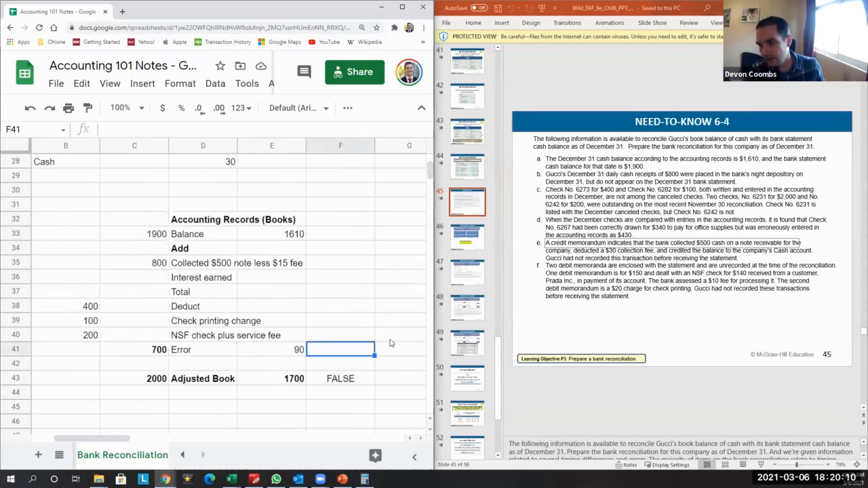
key("Left")
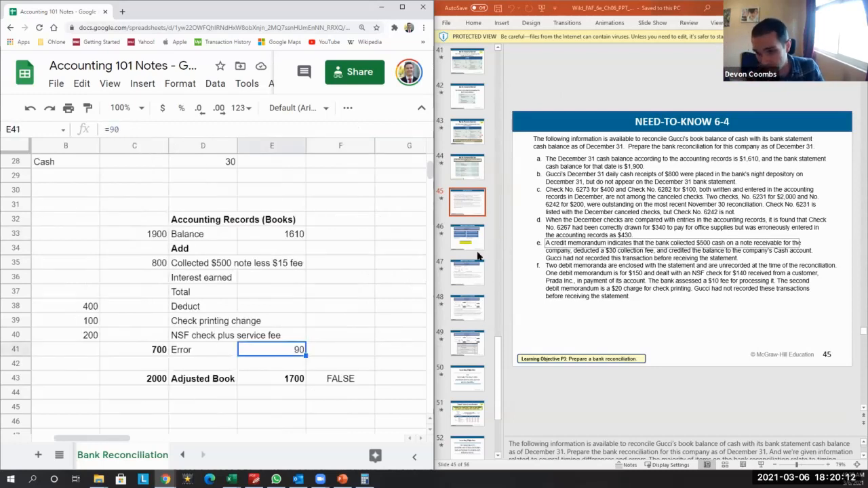
left_click(573, 229)
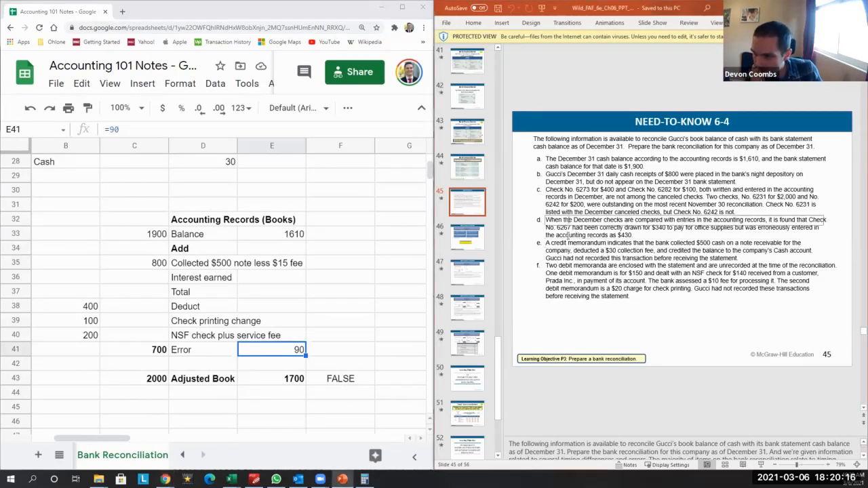
left_click(561, 250)
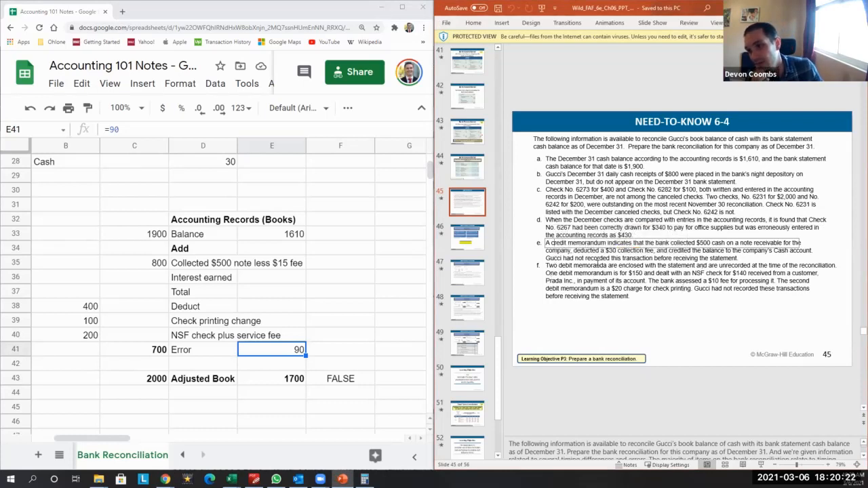
Step: Change the fee in the D35 label so it reads Collected $500 note less $30 fee
left_click(271, 263)
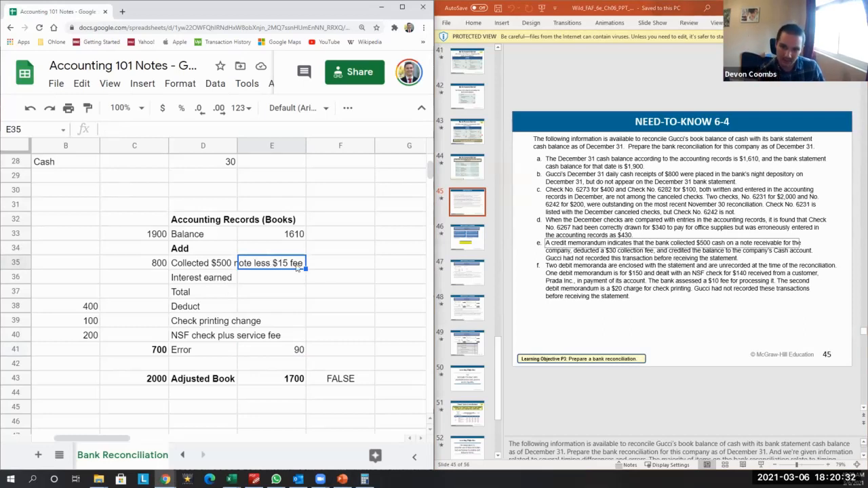
left_click(226, 265)
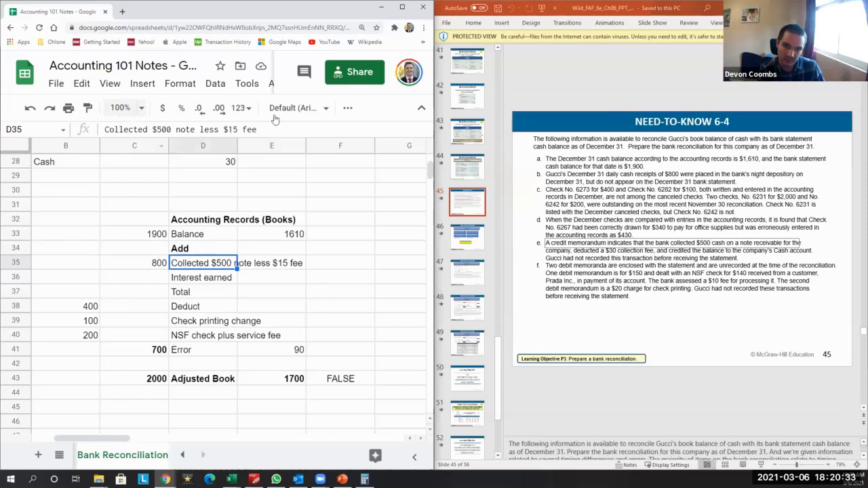
left_click(239, 129)
key("BackSpace")
key("BackSpace")
type("30")
key("Return")
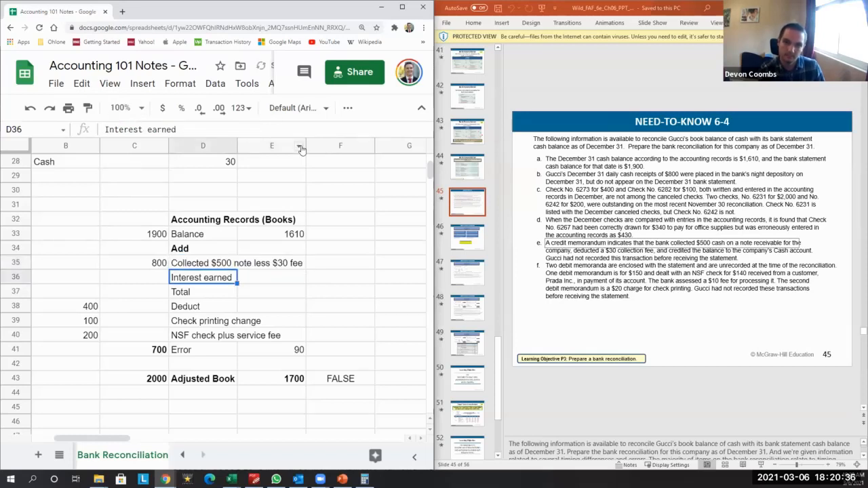
Step: Enter =500-30 in E35 as the amount for the collected note
key("Up")
key("Right")
type("=500")
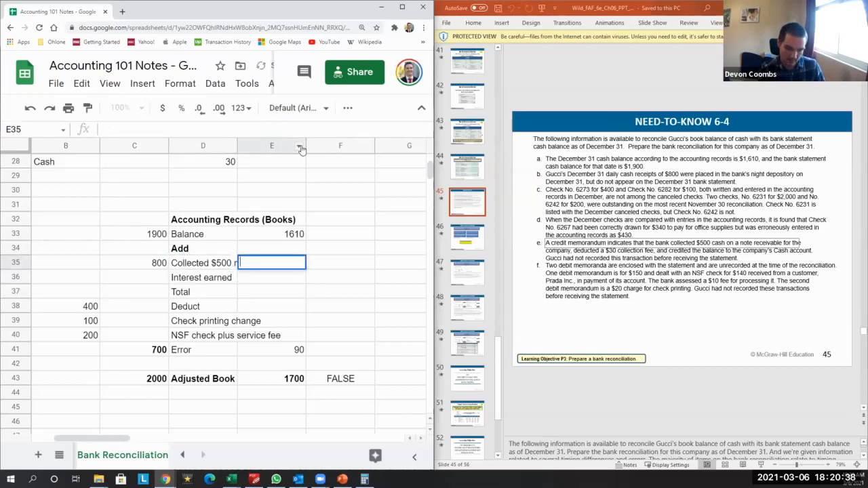
type("-30")
key("Return")
Step: Replace the adjusted book balance formula in E43 with =E33+E35+E41
key("Up")
key("Down")
key("Down")
key("Down")
key("Down")
key("Down")
key("Down")
key("Down")
key("Down")
triple_click(209, 129)
type("=")
left_click(282, 232)
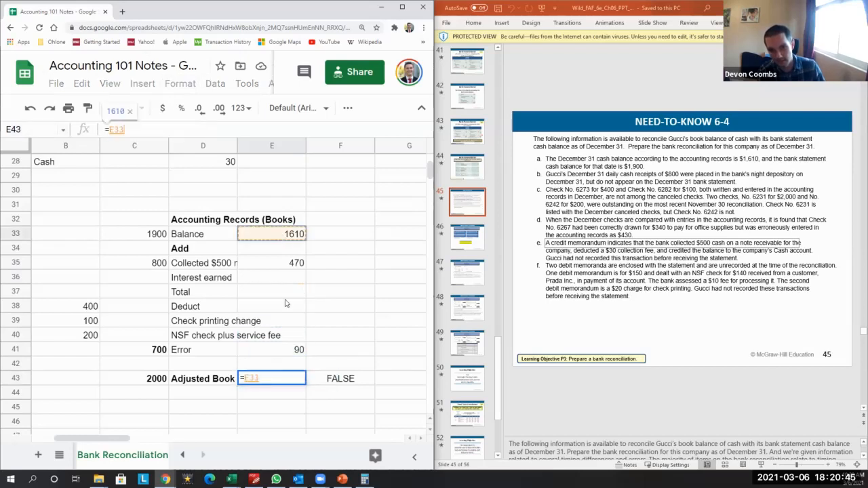
type("+")
left_click(285, 263)
type("+")
left_click(288, 349)
key("Return")
Step: Compare the adjusted bank balance with the adjusted book balance in row 43
key("Up")
key("Left")
key("Left")
key("Left")
key("Left")
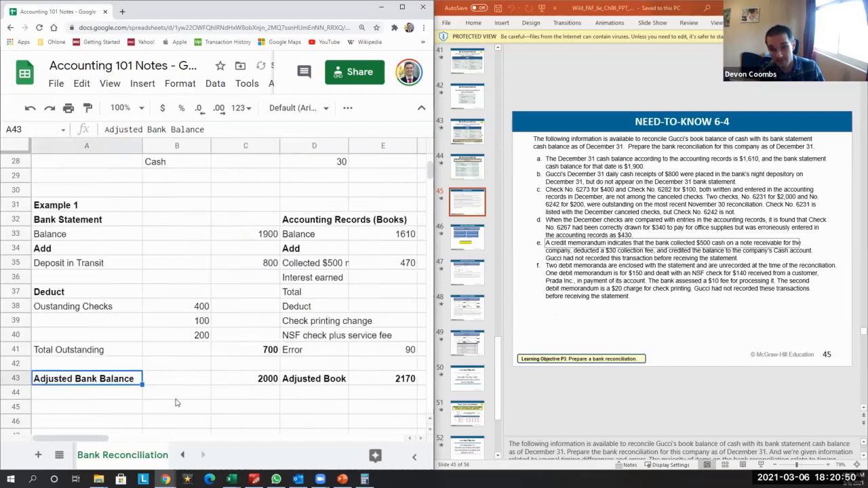
key("Right")
left_click(393, 381)
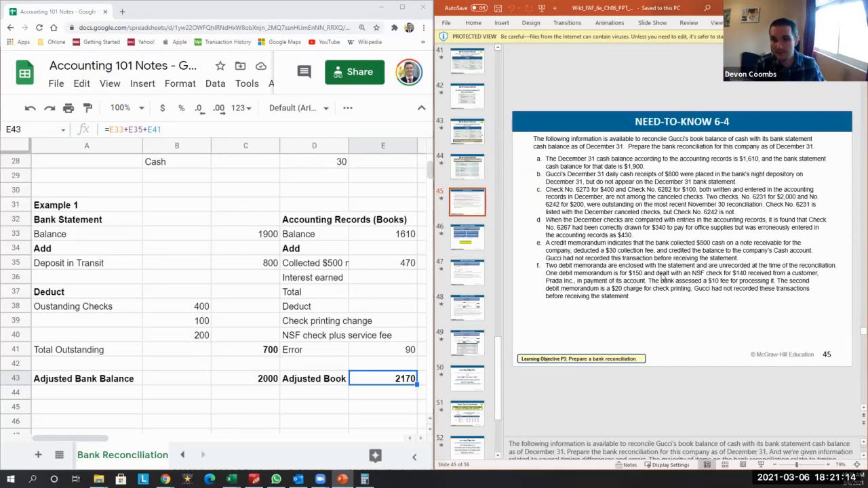
Step: Enter 20 for check printing in E39 and =150 for the NSF check plus service fee in E40
left_click(282, 349)
key("Right")
key("Right")
key("Up")
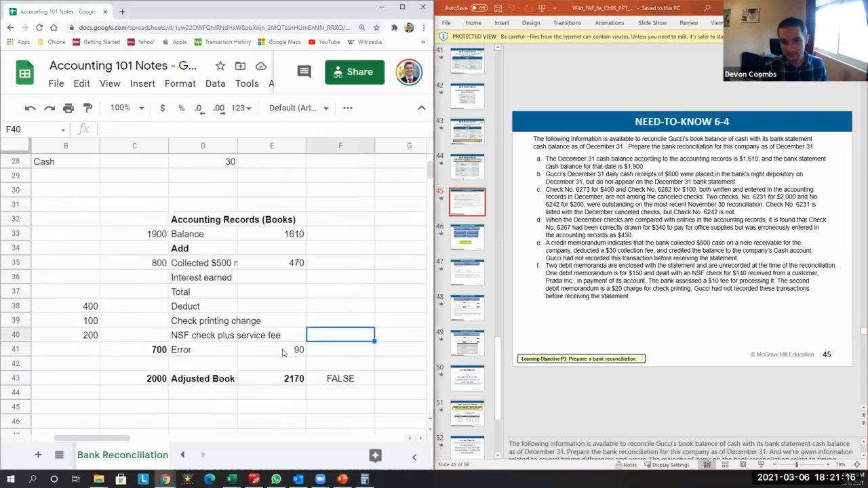
key("Left")
key("Up")
type("20")
key("Return")
type("=150")
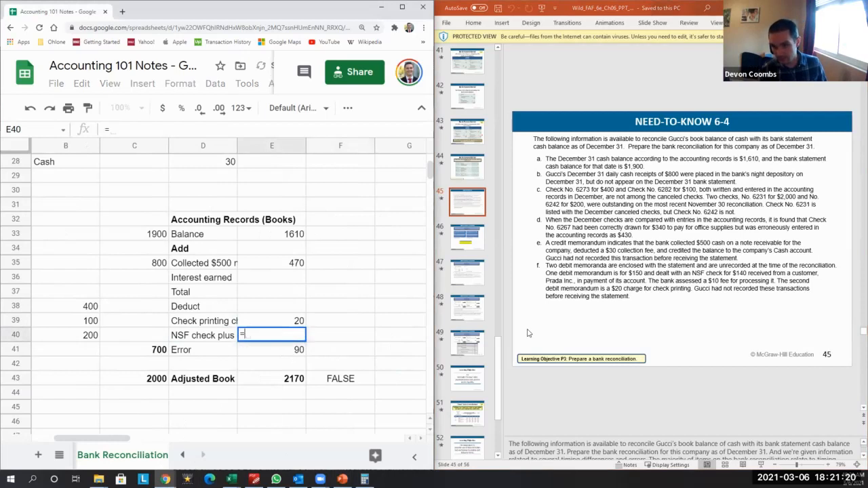
key("Return")
key("Down")
key("Down")
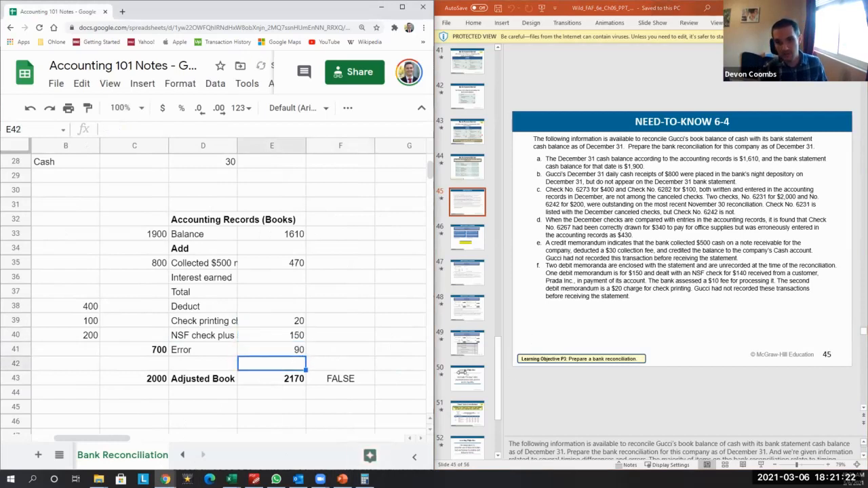
Step: Extend the adjusted book balance formula in E43 to subtract the deductions in E39 and E40
left_click(175, 128)
type("-")
left_click(278, 321)
type("-")
left_click(277, 335)
key("Return")
Step: Compare the adjusted bank balance in C43 with the adjusted book balance in E43, including the equality check in F43
key("Up")
key("Left")
key("Left")
key("Left")
key("Left")
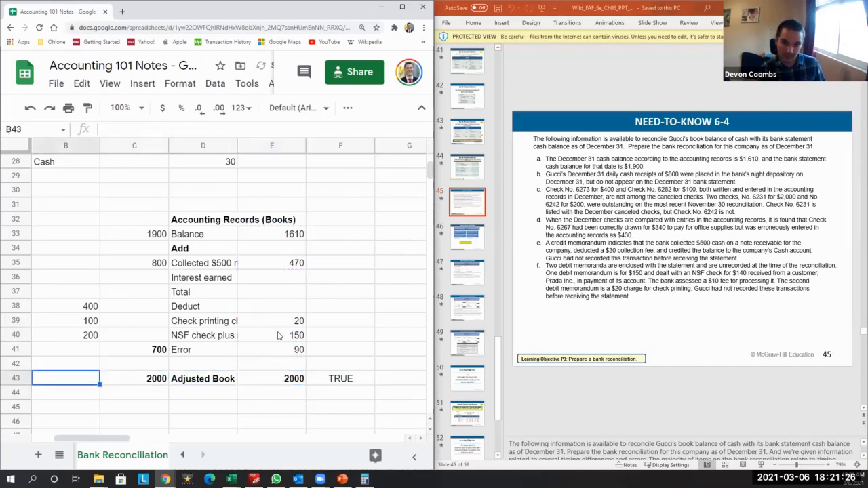
key("Right")
key("Right")
key("Right")
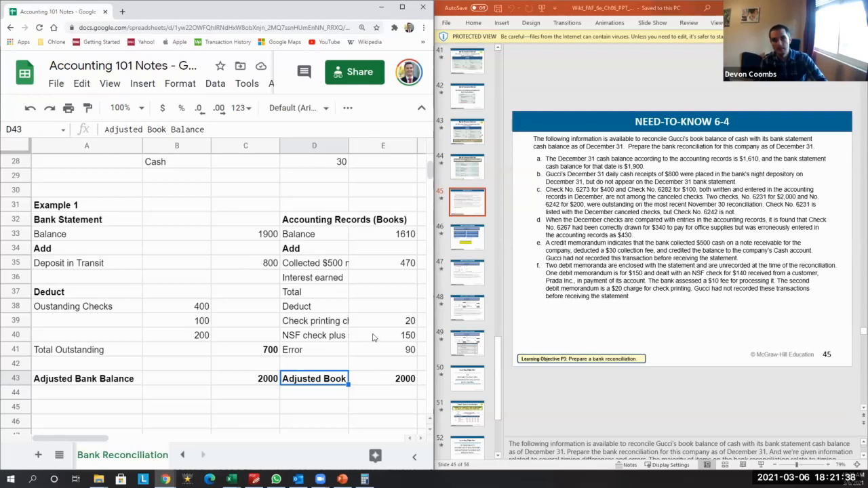
key("Right")
key("Right")
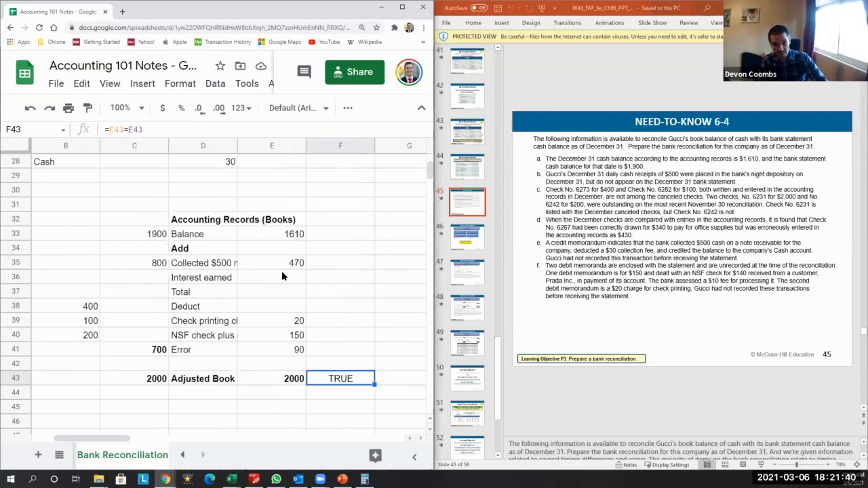
left_click(165, 375)
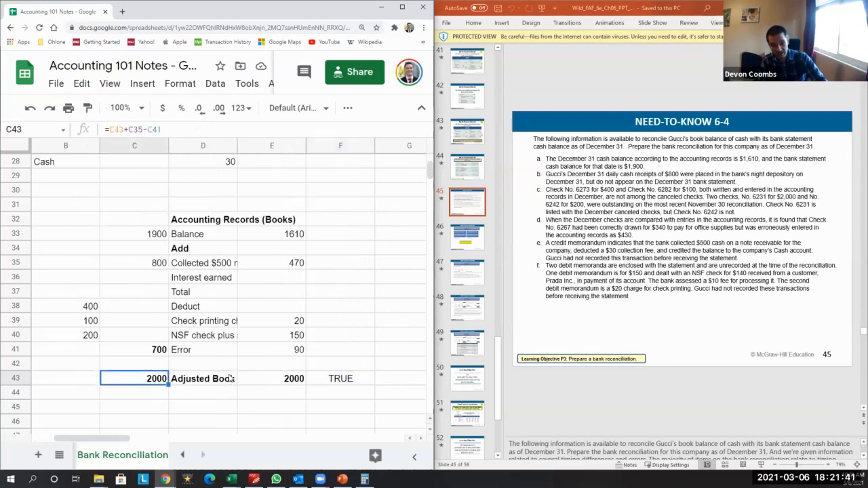
left_click(292, 381, "ctrl")
Step: Change the error correction amount in E41 to =-90
left_click(294, 352)
left_click(134, 128)
key("Home")
type("=")
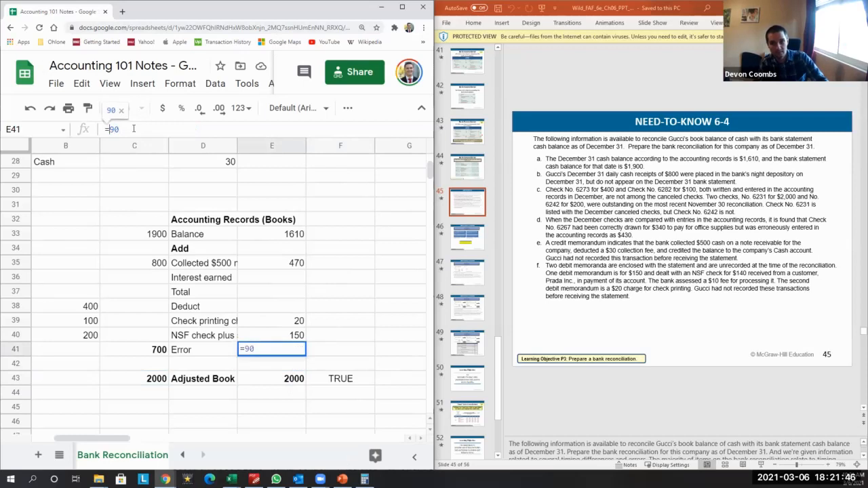
type("-")
key("Return")
Step: Review how the negative error amount affects the adjusted balances in row 43
key("Down")
key("Down")
key("Left")
key("Left")
key("Left")
key("Right")
key("Left")
key("Left")
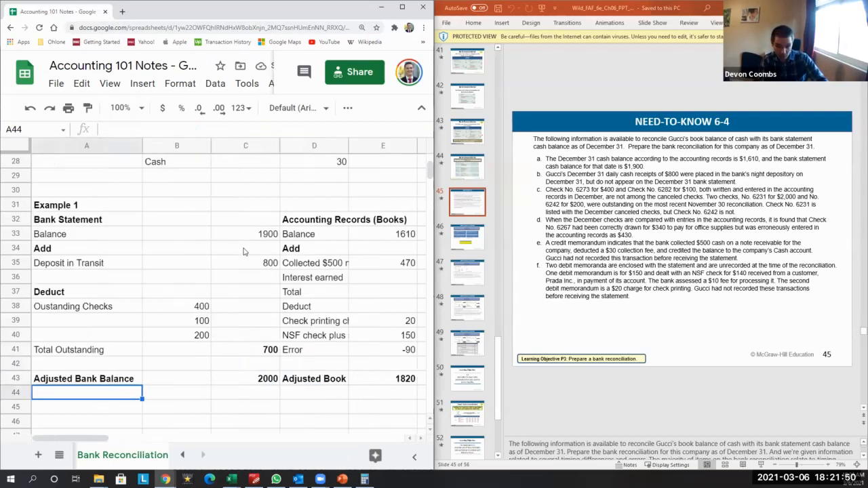
key("Up")
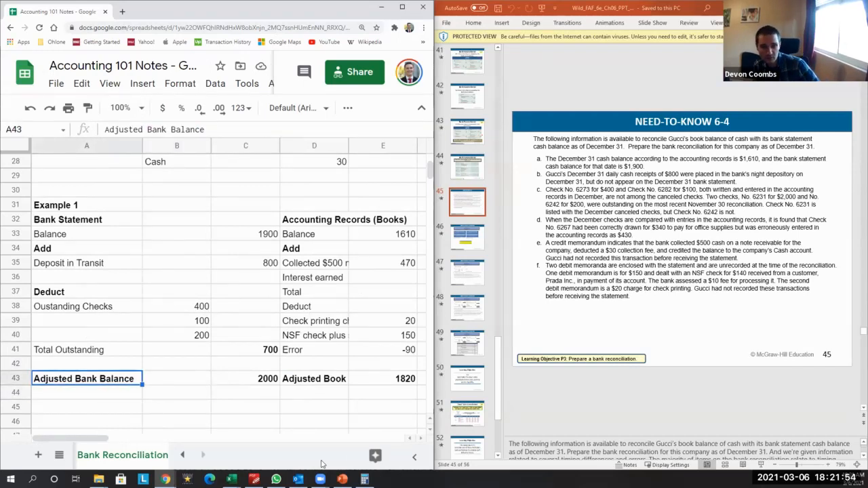
Step: Remove the minus sign from the error amount in E41 so the entry reads =90
key("Right")
key("Right")
key("Right")
key("Right")
key("Up")
key("Up")
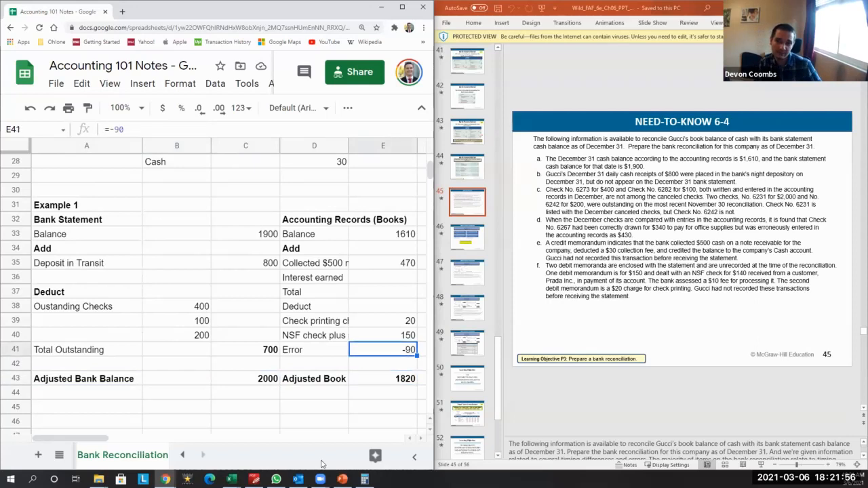
key("Right")
key("Left")
key("F2")
key("Left")
key("Left")
key("BackSpace")
key("Return")
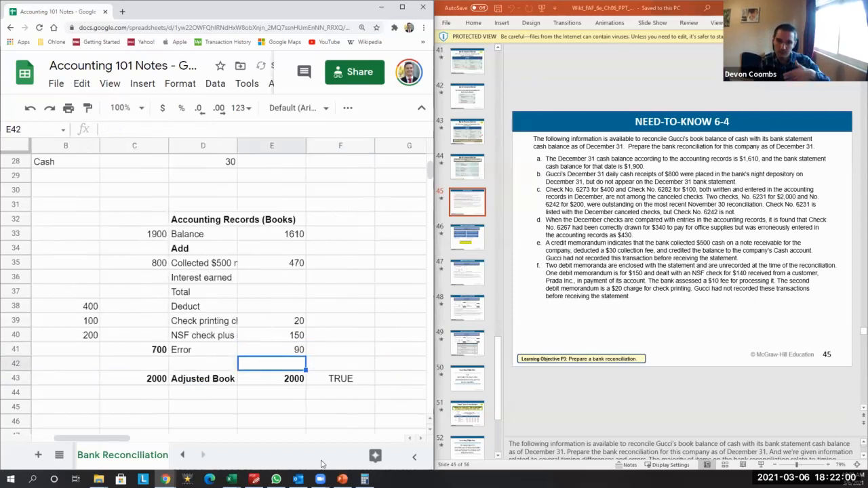
Step: Review row 43 from the adjusted bank balance label across to the equality formula in F43
key("Left")
key("Left")
key("Left")
key("Left")
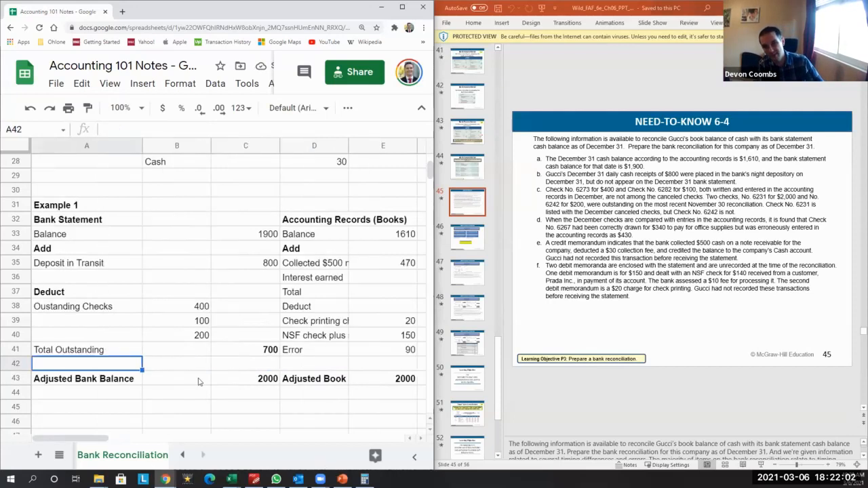
key("Down")
key("Right")
key("Right")
key("Right")
key("Right")
key("Right")
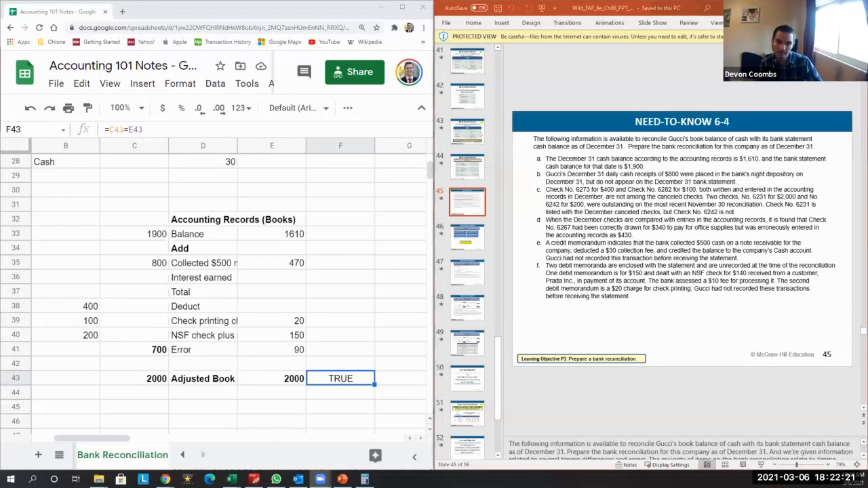
Step: Switch to the PowerPoint deck in full width and review the Need-to-Know 6-4 Solution slides 46 to 48
double_click(435, 207)
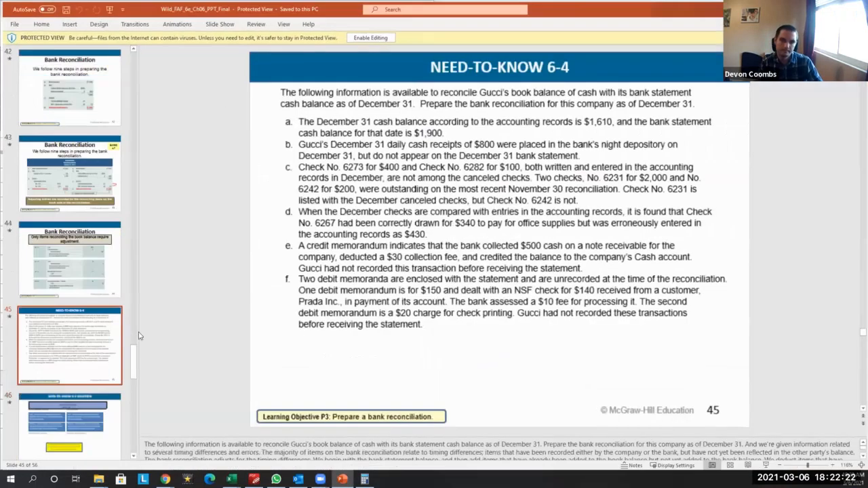
key("Down")
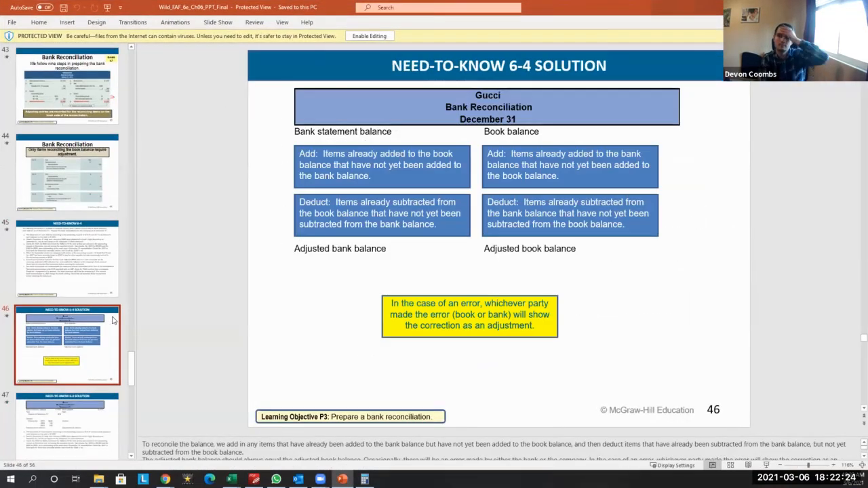
key("Down")
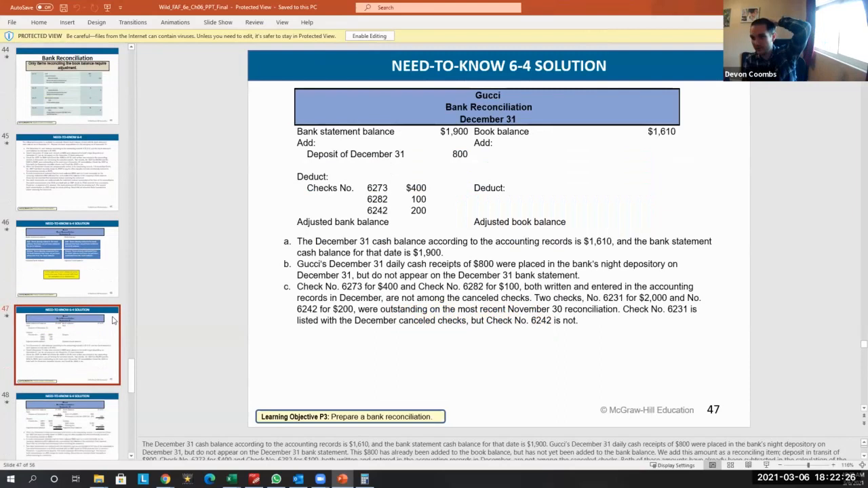
key("Down")
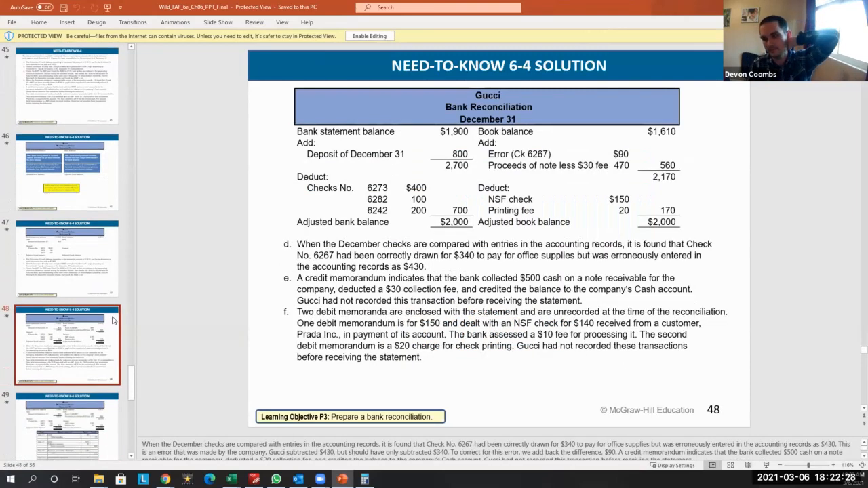